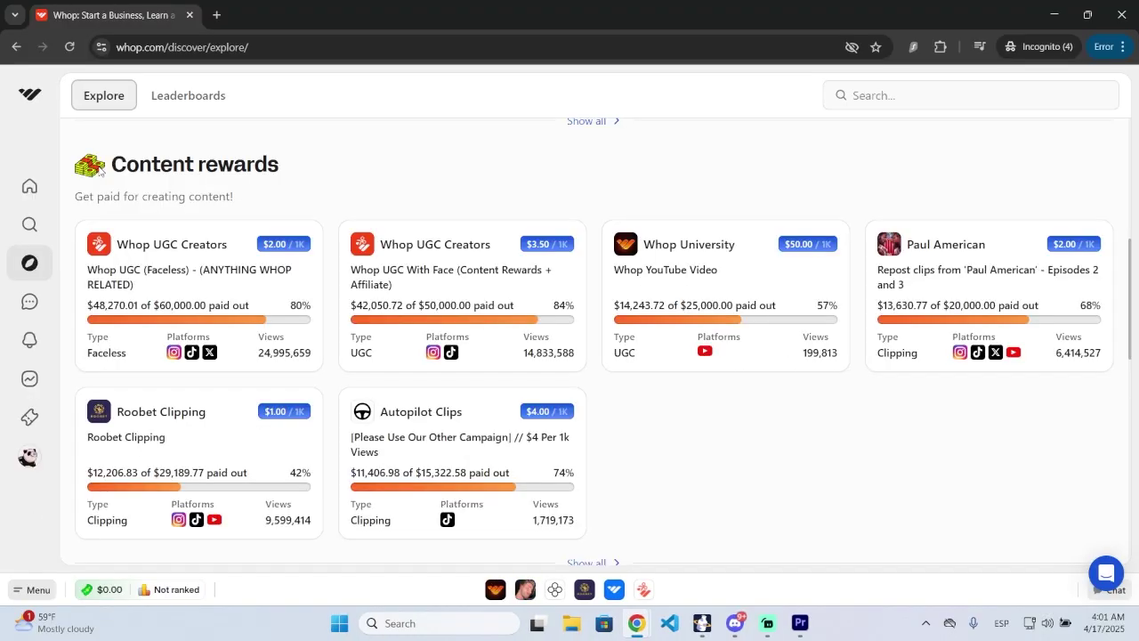
Show all content reward campaigns, sorted by Highest CPM
scroll(178, 171, "down", 1)
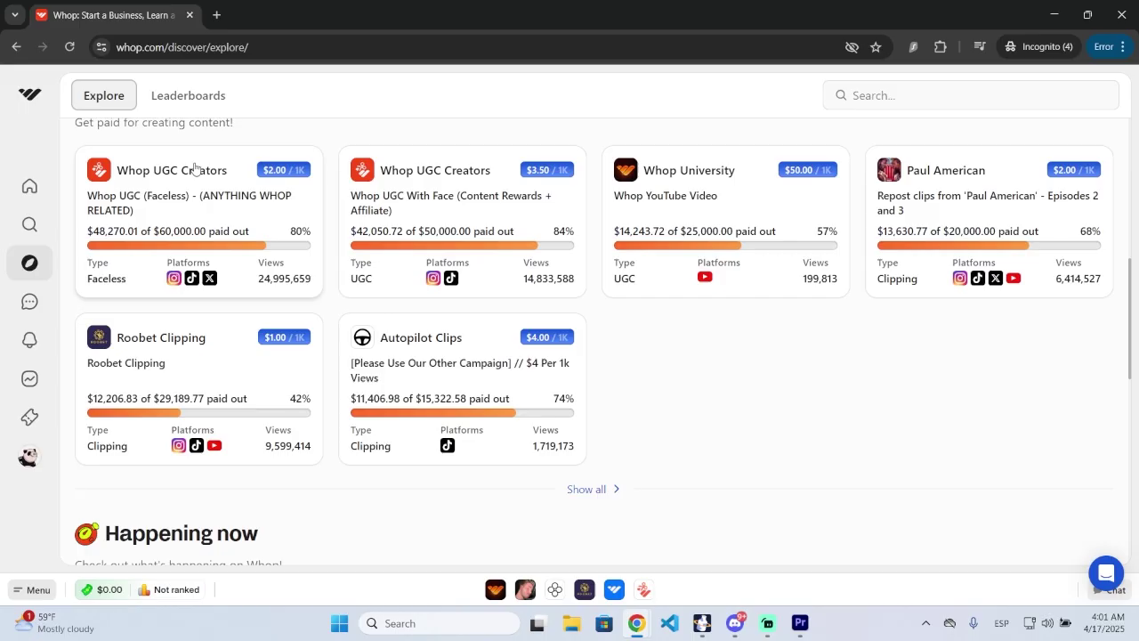
left_click(593, 491)
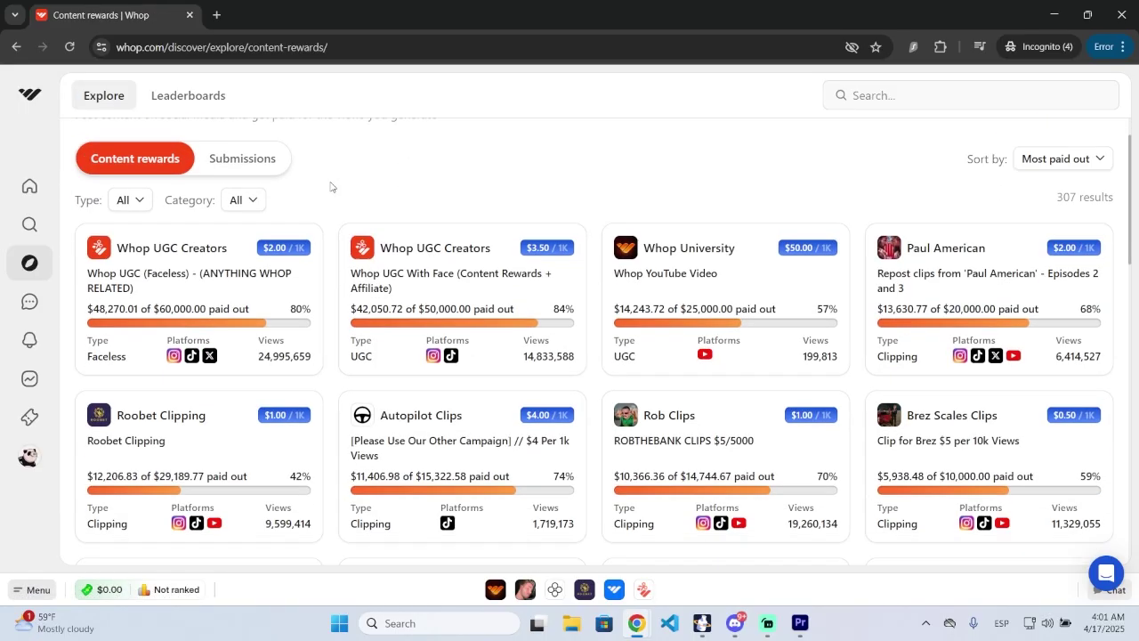
scroll(356, 178, "down", 2)
scroll(241, 196, "up", 1)
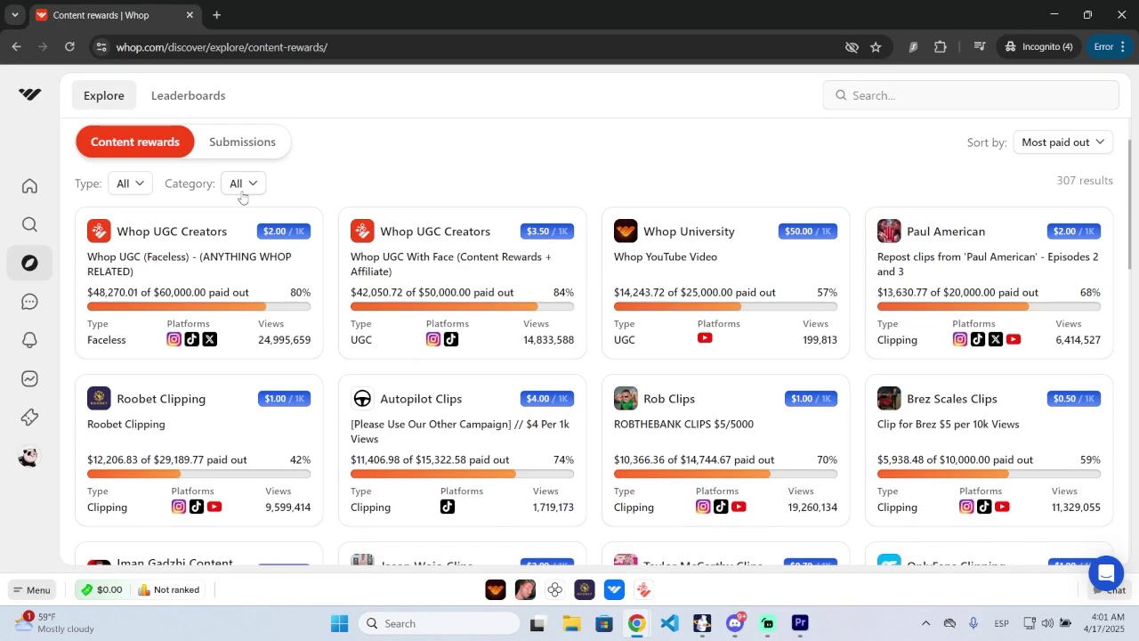
left_click(1041, 145)
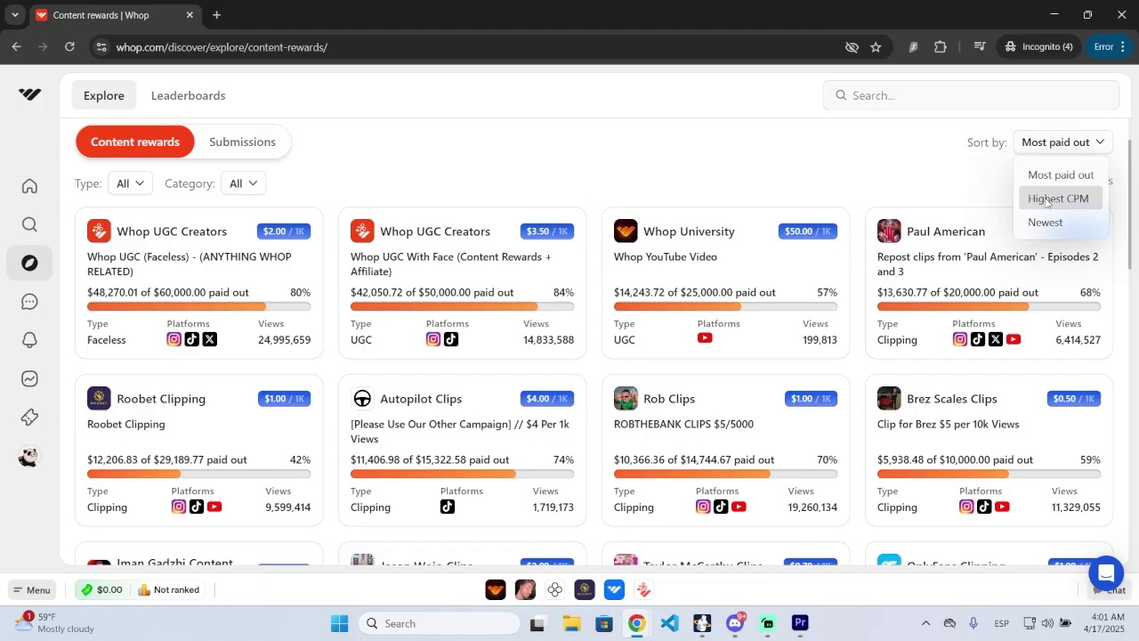
left_click(1050, 200)
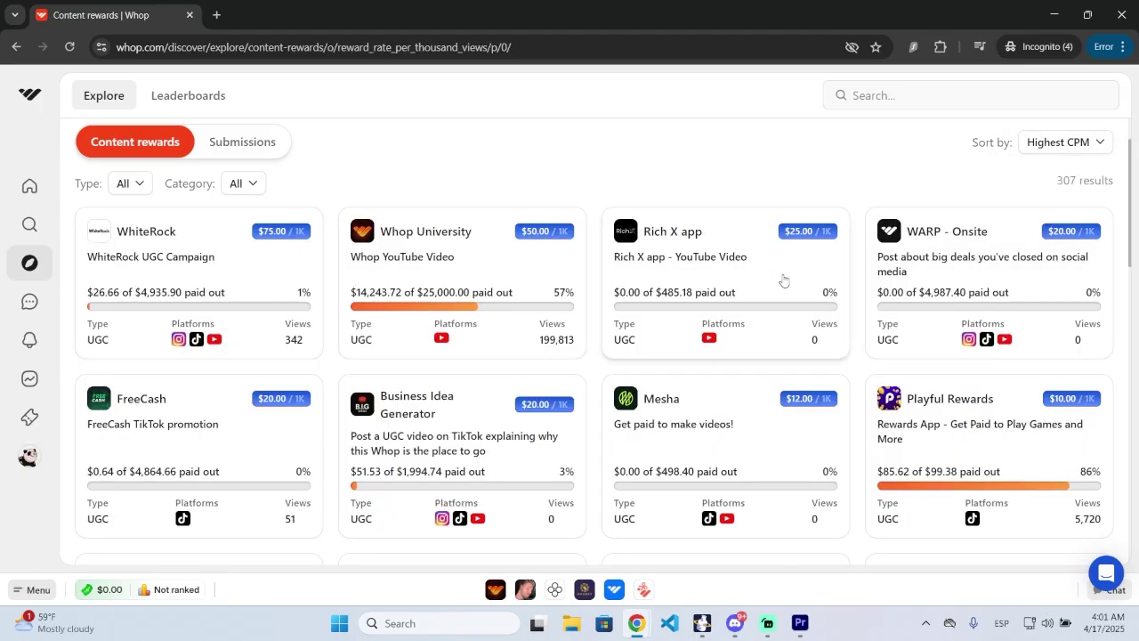
Scroll the CPM-sorted campaign list, then switch to the Discover leaderboards
scroll(775, 312, "down", 3)
scroll(755, 347, "down", 2)
scroll(744, 357, "down", 3)
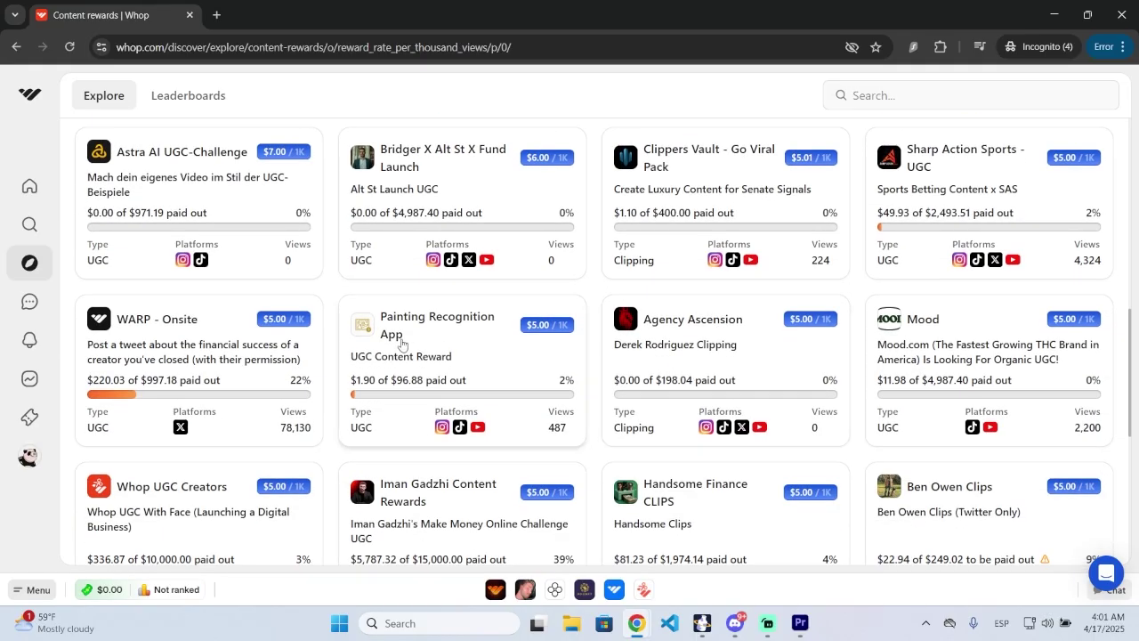
scroll(403, 347, "down", 2)
left_click(186, 98)
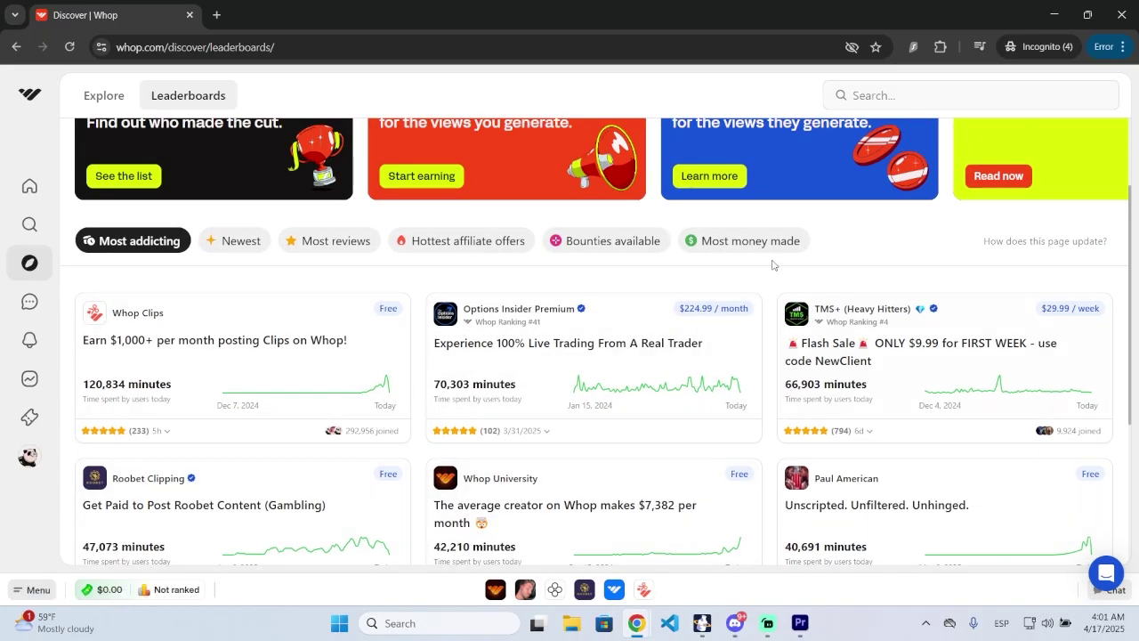
Rank listings by Most money made and view ranking pages 2 and 3
left_click(764, 245)
scroll(294, 299, "down", 2)
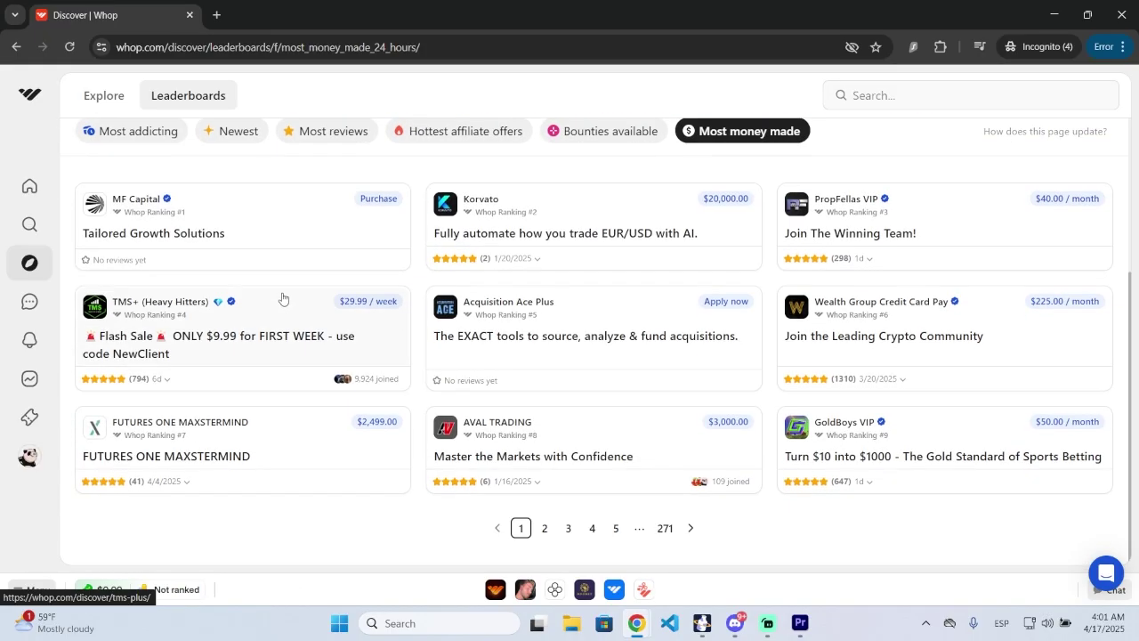
left_click(544, 529)
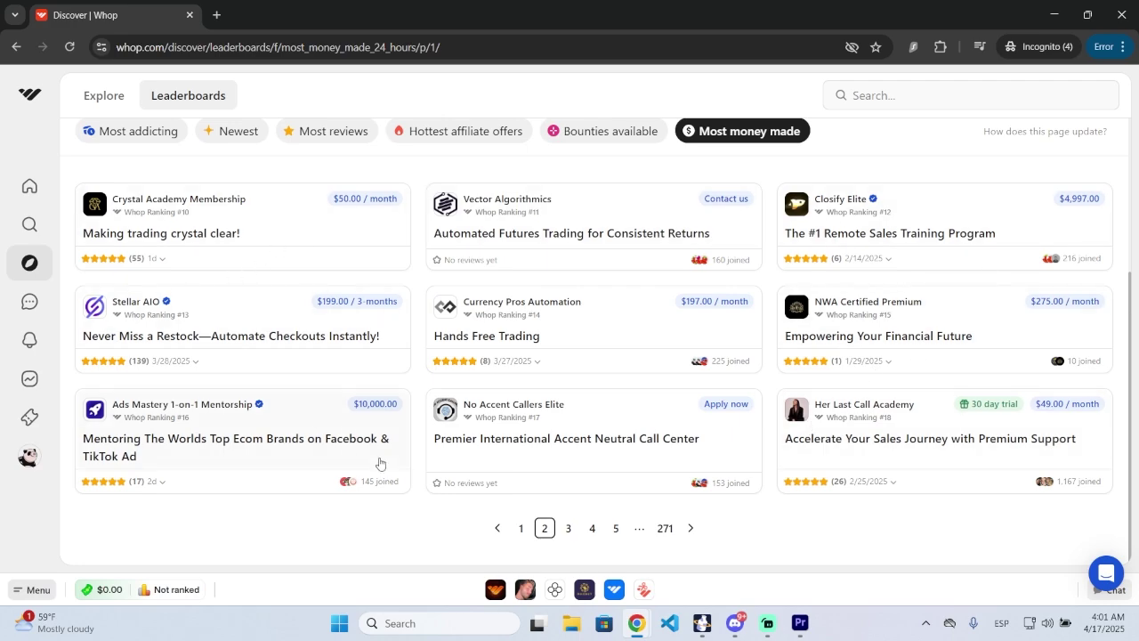
left_click(569, 528)
scroll(717, 356, "up", 1)
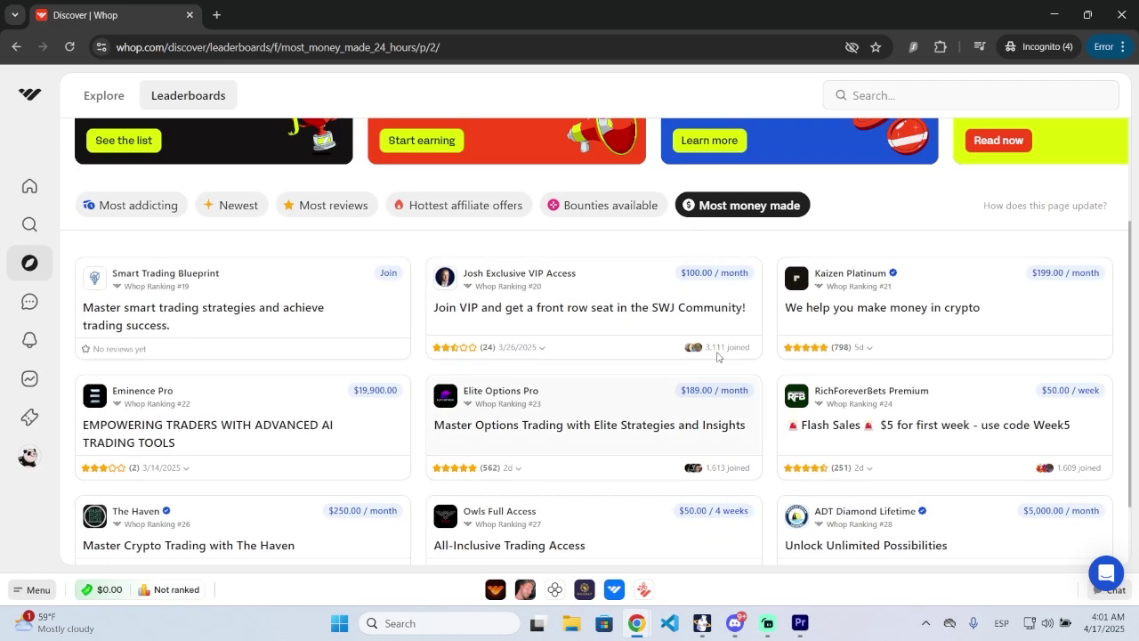
Show page 2 of the Hottest affiliate offers leaderboard
left_click(468, 211)
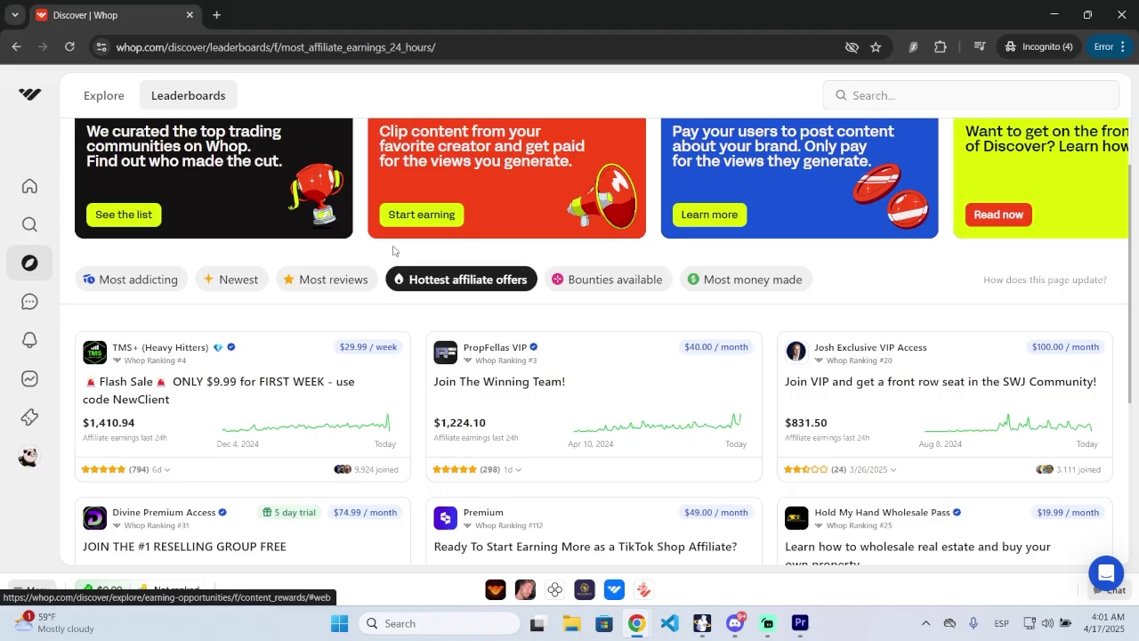
scroll(356, 275, "down", 1)
scroll(345, 366, "down", 3)
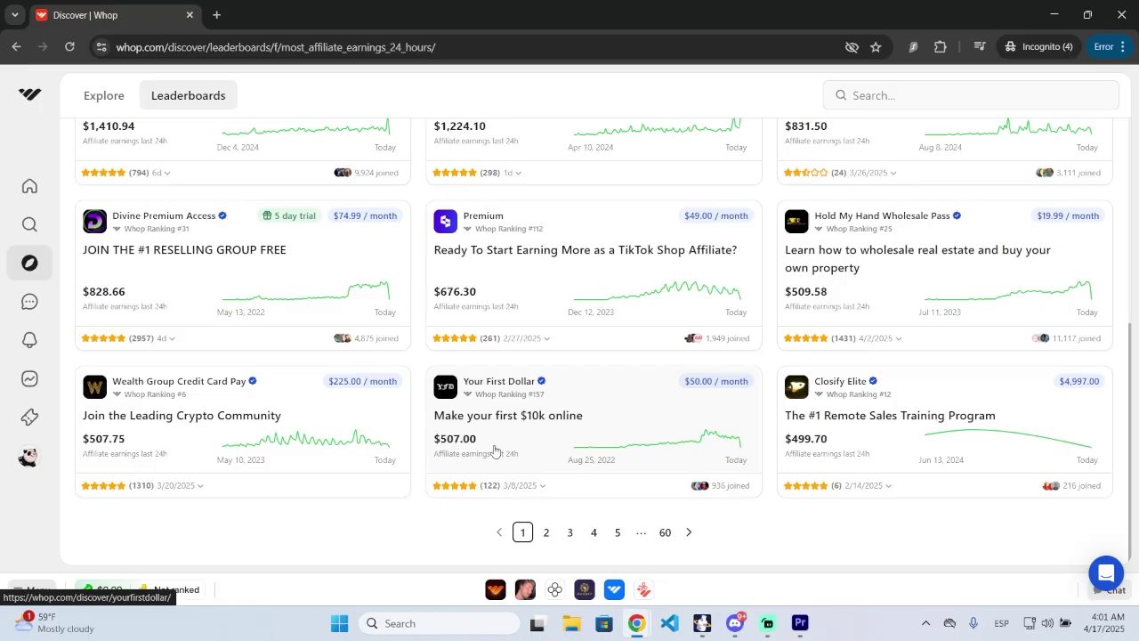
left_click(546, 532)
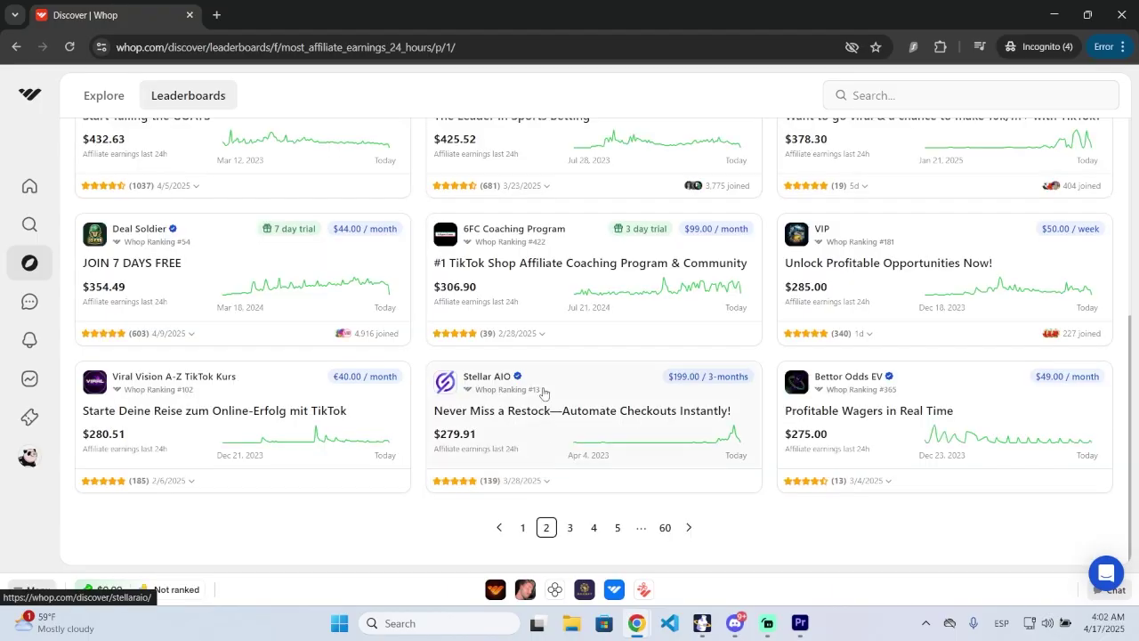
scroll(543, 392, "up", 4)
scroll(543, 392, "down", 4)
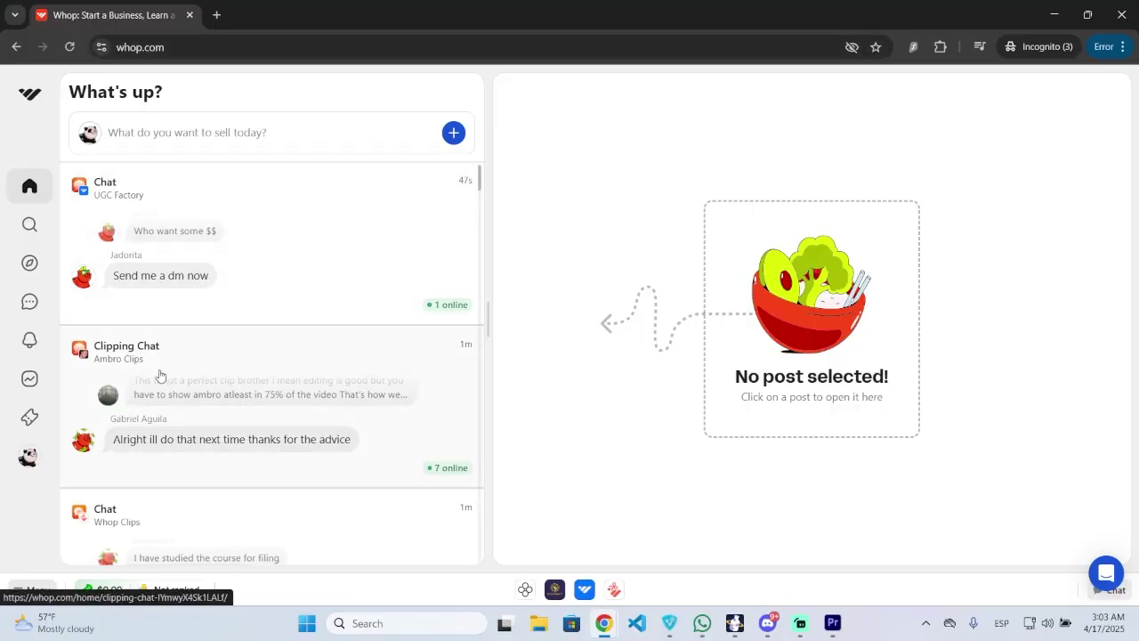
Open the Whop Clips community from the dock and scroll its feed
scroll(454, 507, "down", 1)
scroll(234, 424, "up", 1)
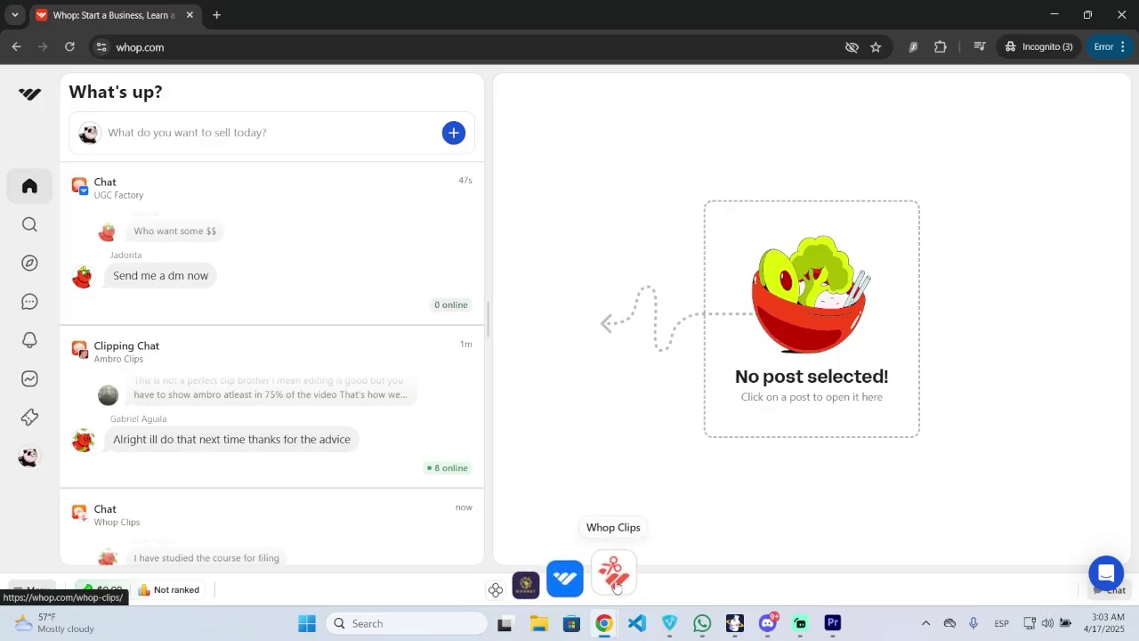
left_click(605, 583)
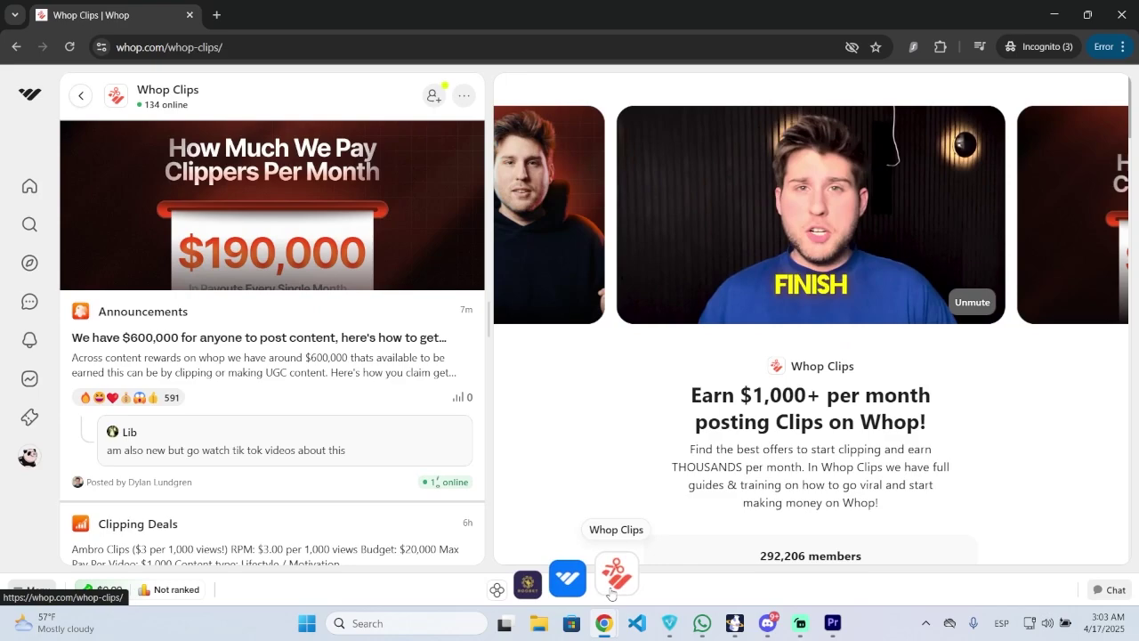
scroll(267, 374, "down", 2)
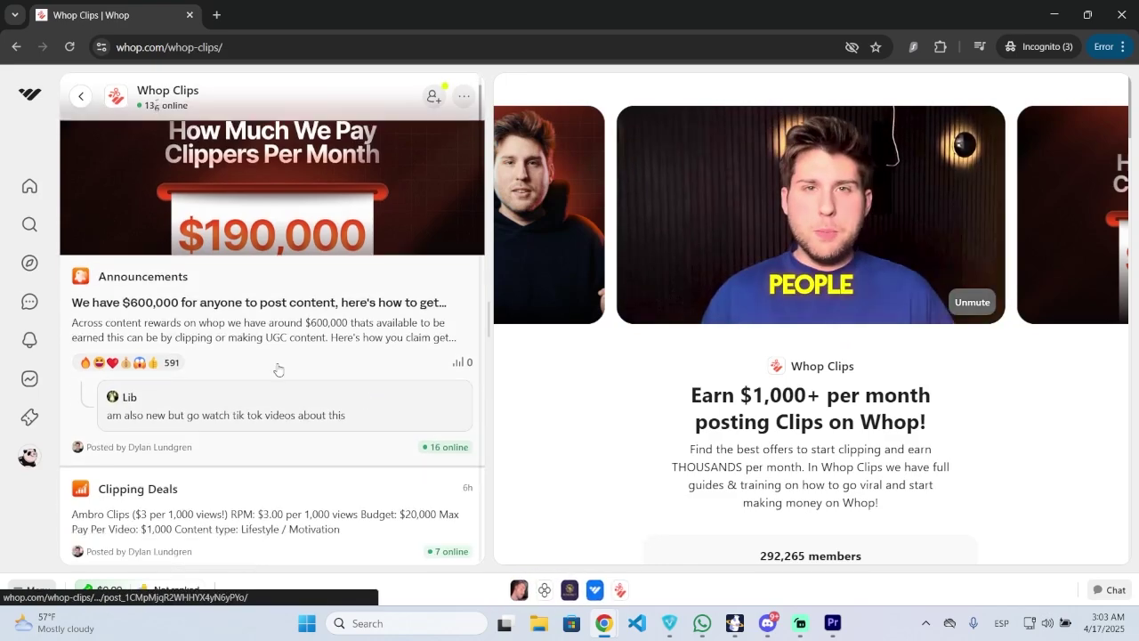
scroll(215, 374, "down", 1)
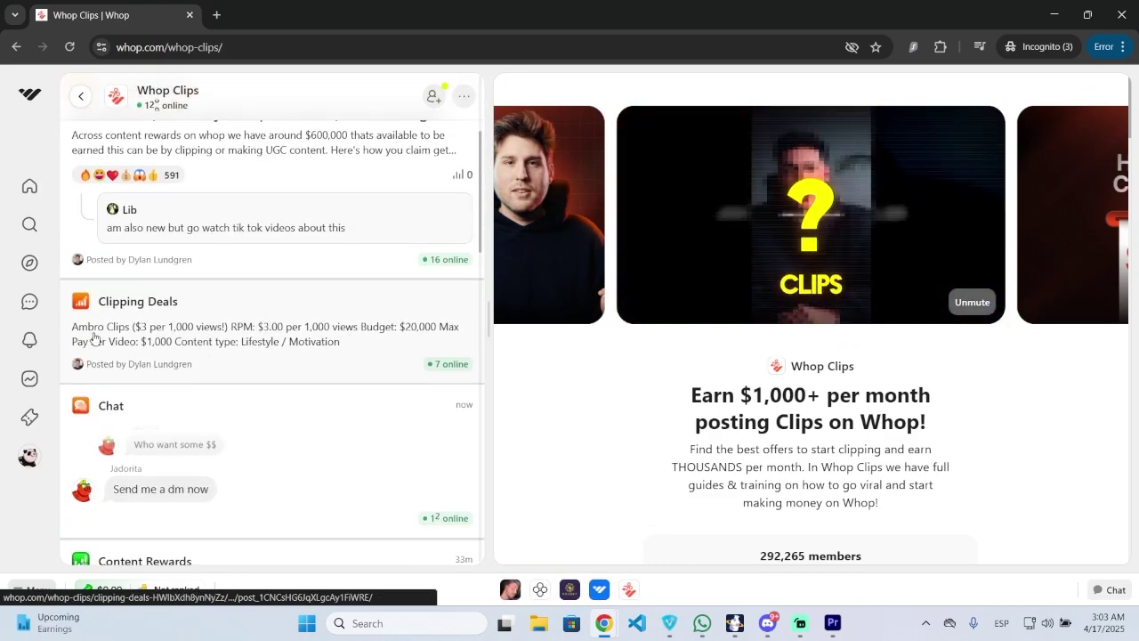
Read the Ambro Clips Clipping Deals post, highlighting its RPM rate and 1,000 views text
left_click(103, 337)
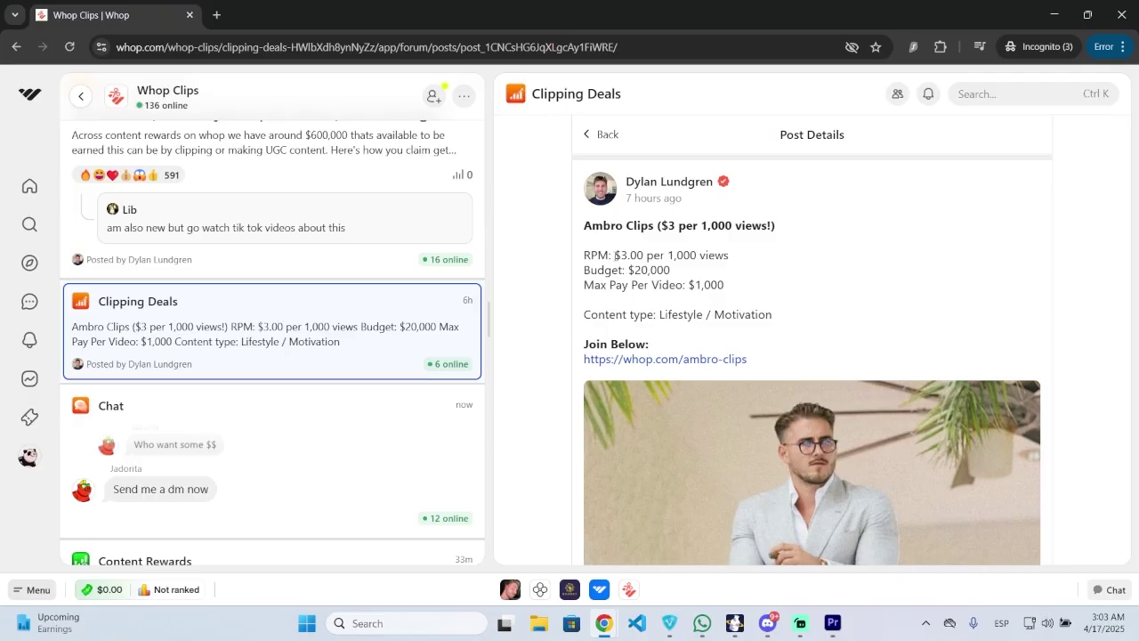
left_click_drag(615, 254, 730, 255)
left_click(717, 280)
scroll(686, 267, "down", 2)
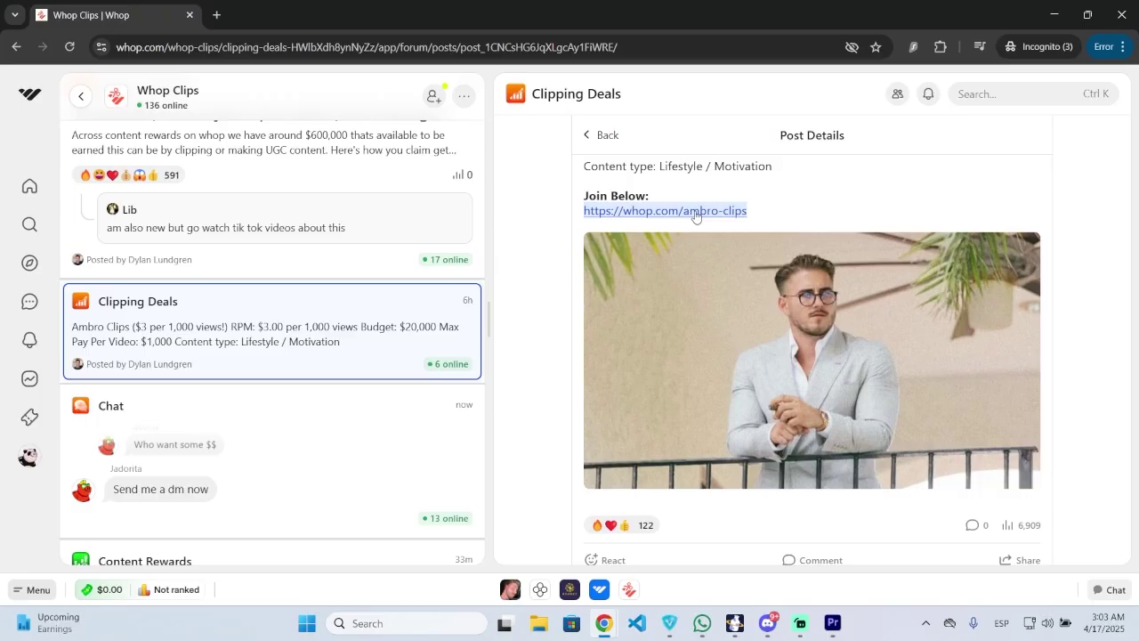
left_click(560, 323)
scroll(560, 323, "down", 1)
scroll(738, 387, "up", 1)
scroll(689, 450, "up", 2)
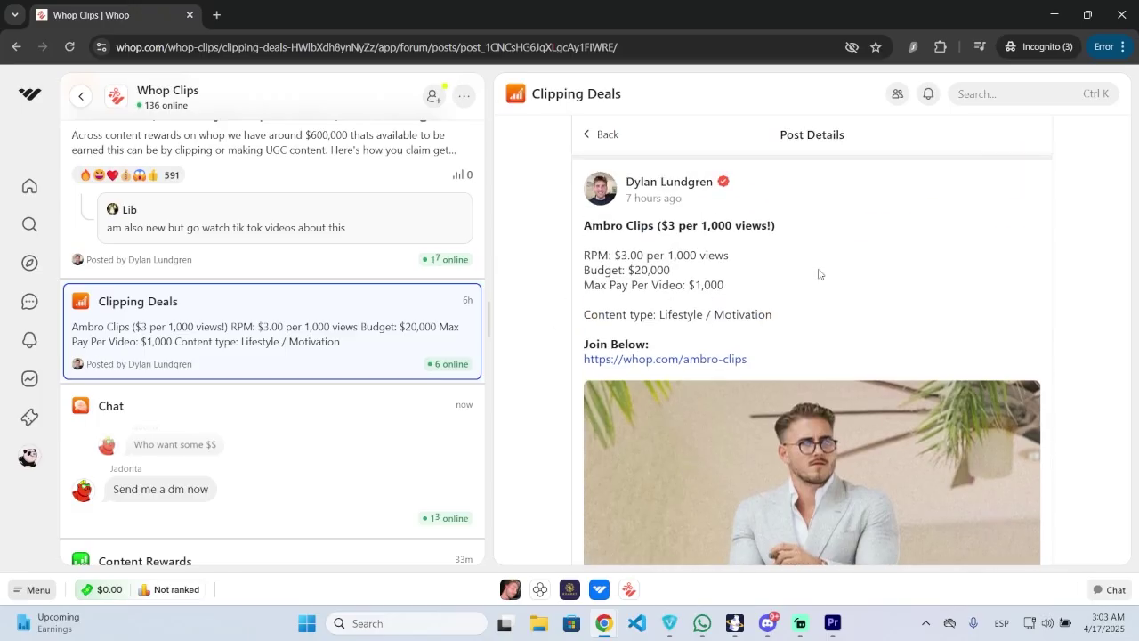
left_click_drag(738, 258, 660, 257)
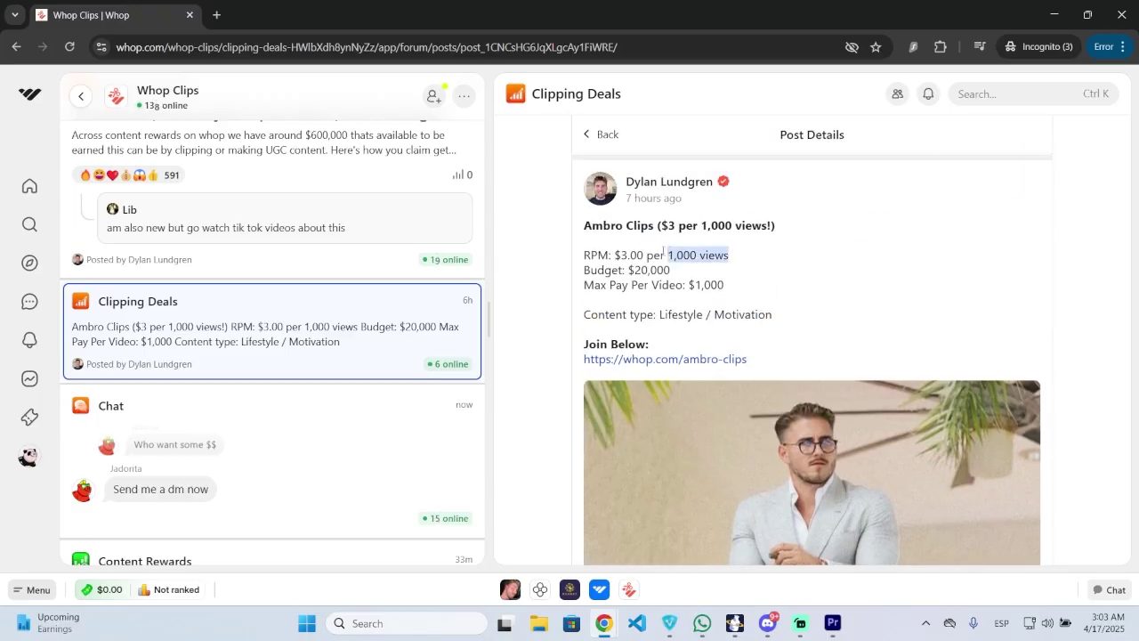
left_click(660, 257)
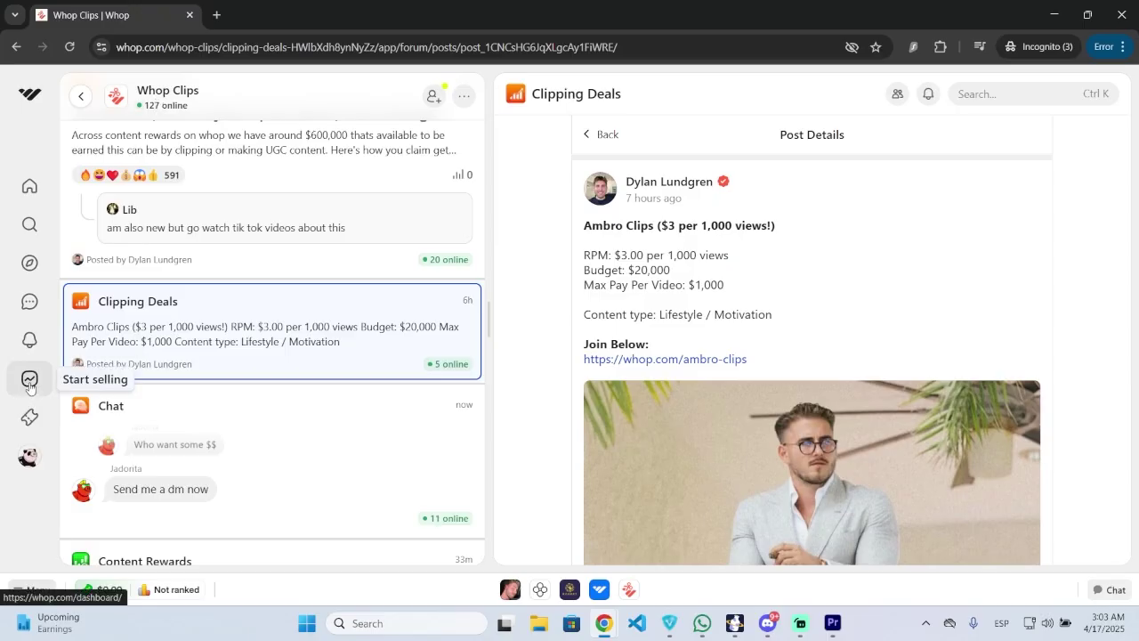
Browse the Start selling page, highlighting the creator earnings heading and paragraph
left_click(29, 381)
scroll(352, 410, "down", 2)
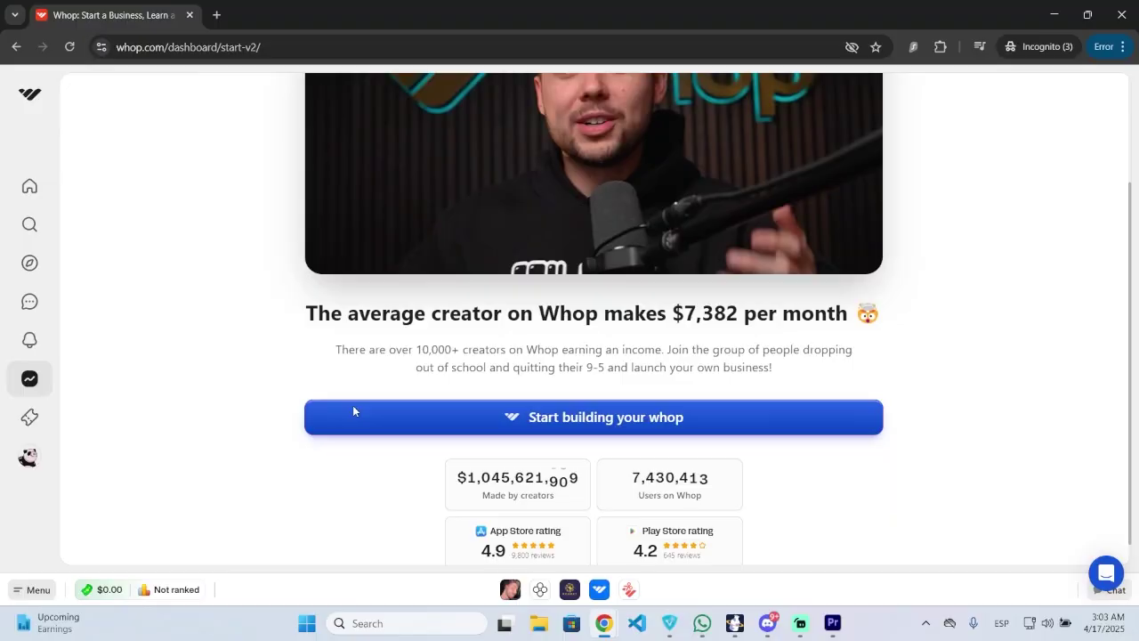
scroll(646, 391, "down", 1)
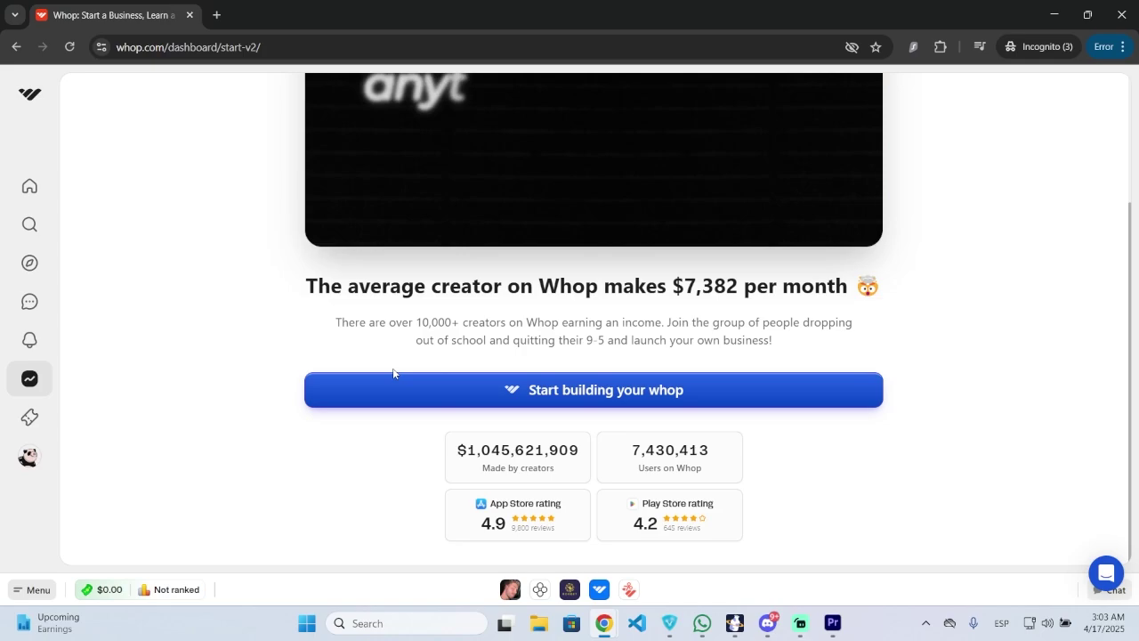
scroll(579, 373, "up", 2)
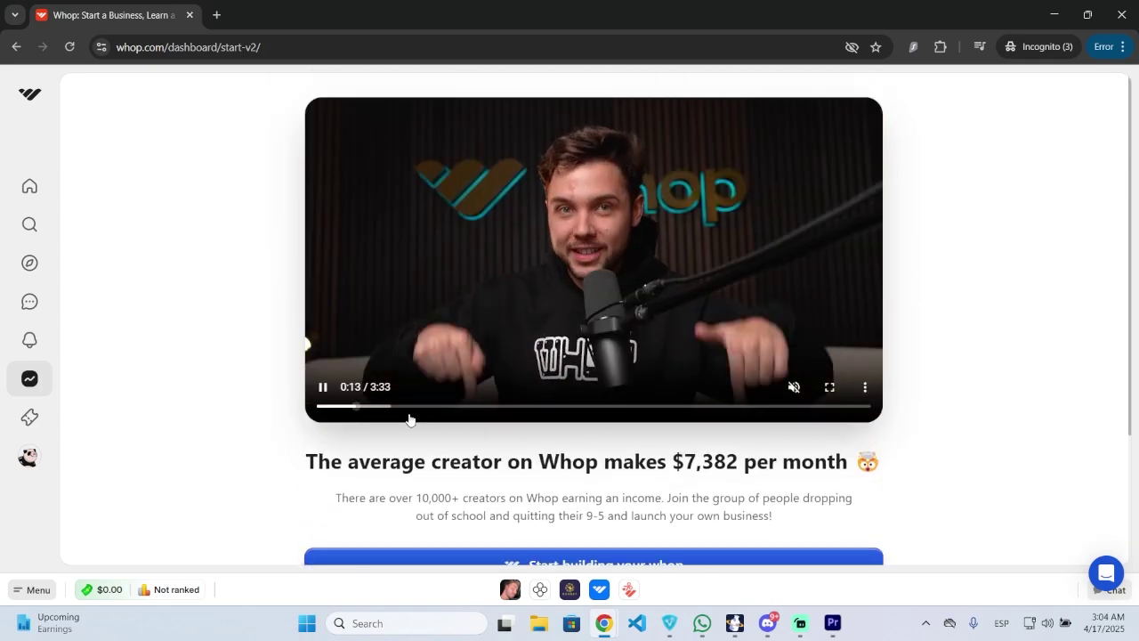
scroll(356, 427, "down", 1)
scroll(293, 439, "up", 1)
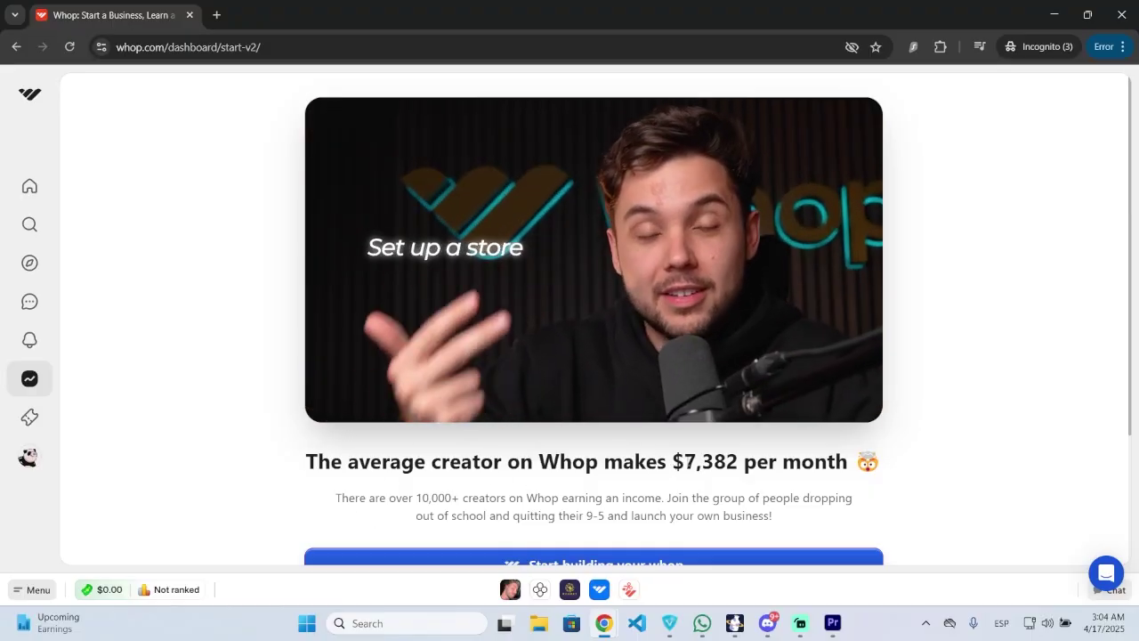
scroll(487, 370, "down", 2)
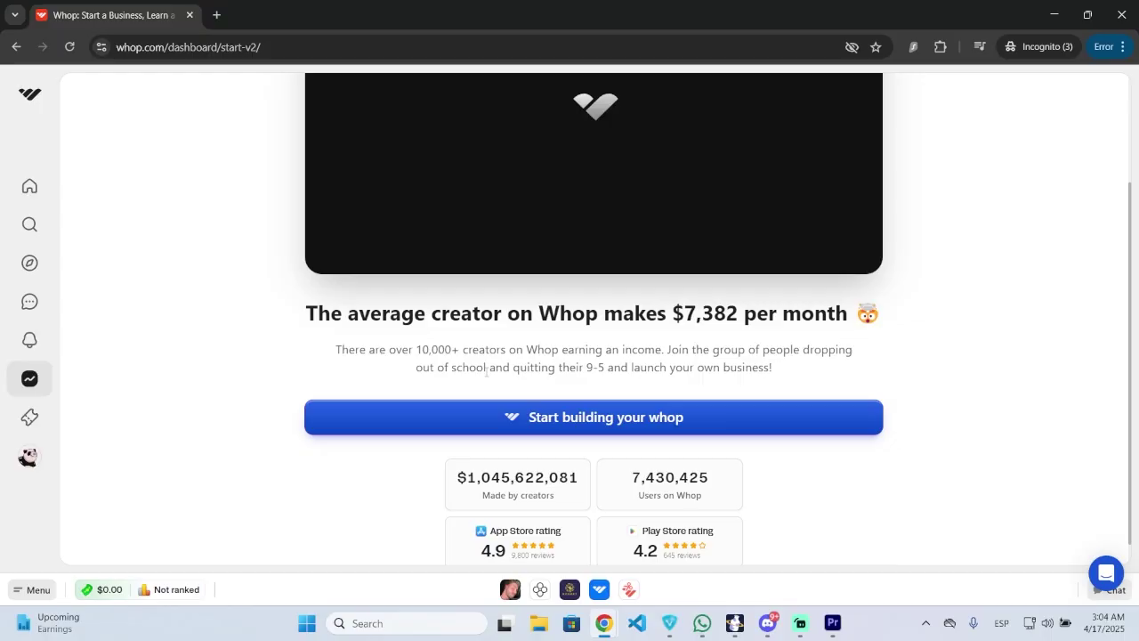
left_click_drag(804, 348, 303, 286)
left_click(161, 353)
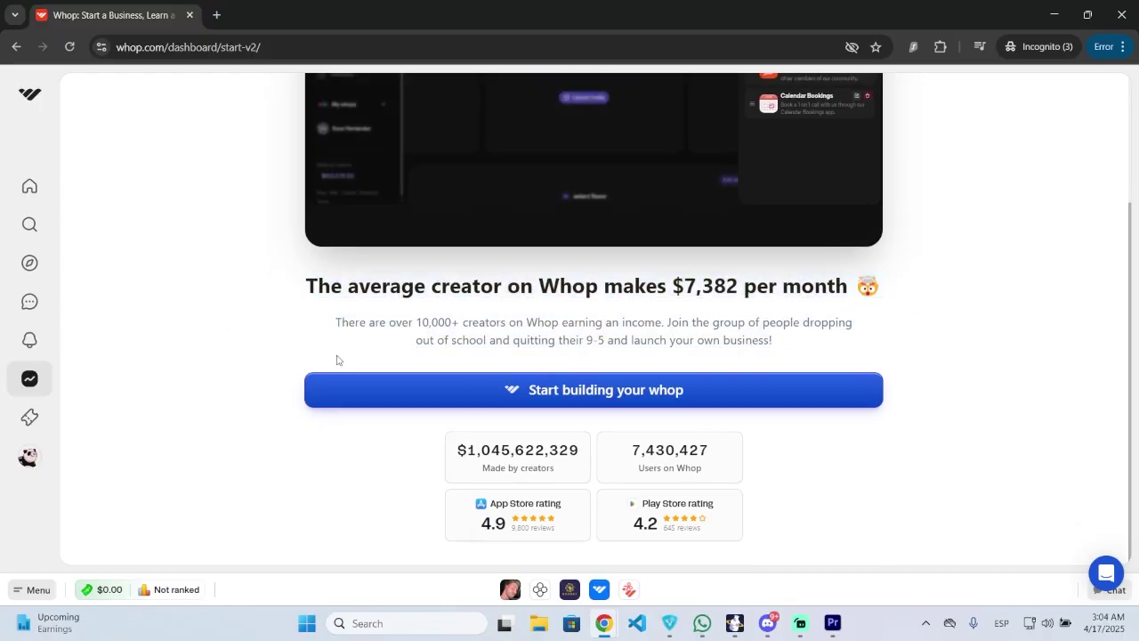
scroll(338, 354, "up", 1)
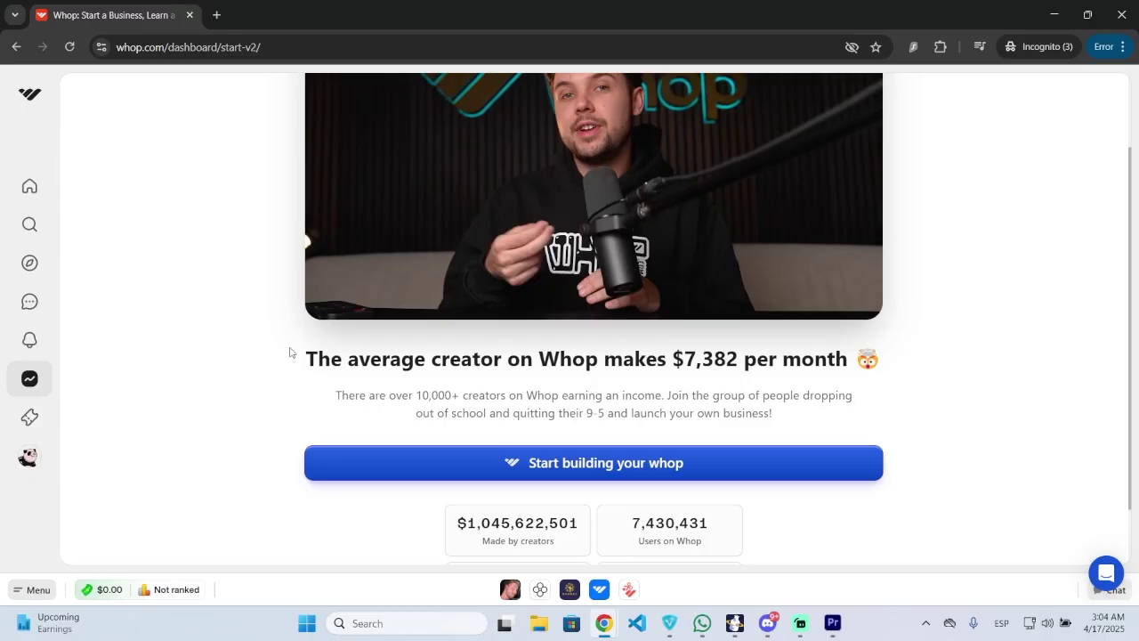
scroll(289, 353, "down", 1)
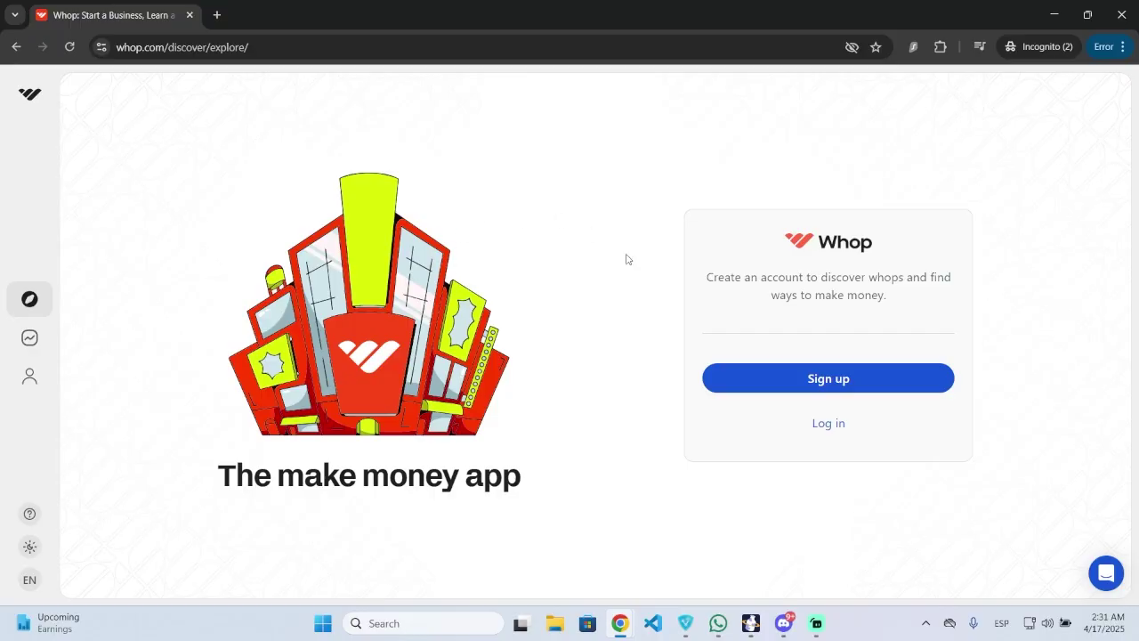
Start a Whop sign-up and submit the account's e-mail address
left_click(846, 383)
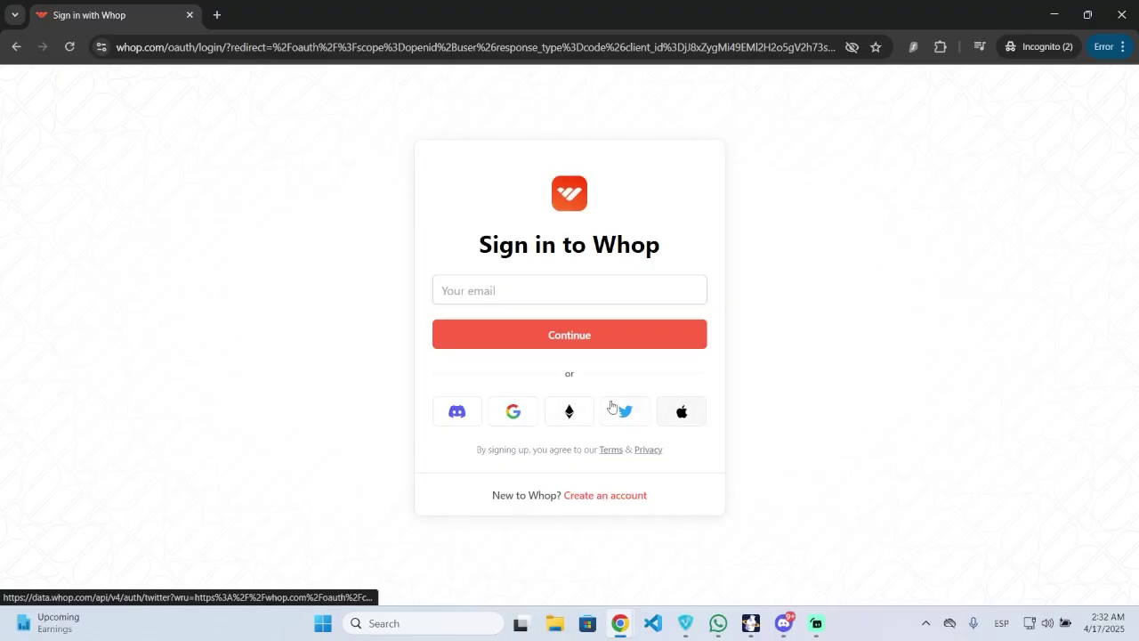
left_click(512, 292)
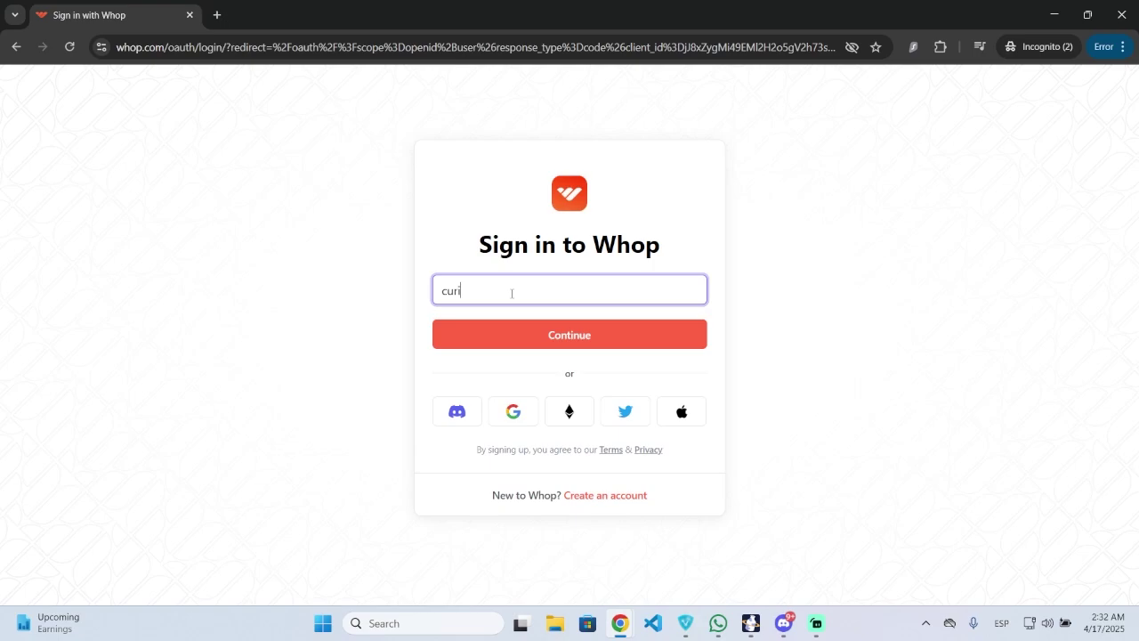
left_click(537, 346)
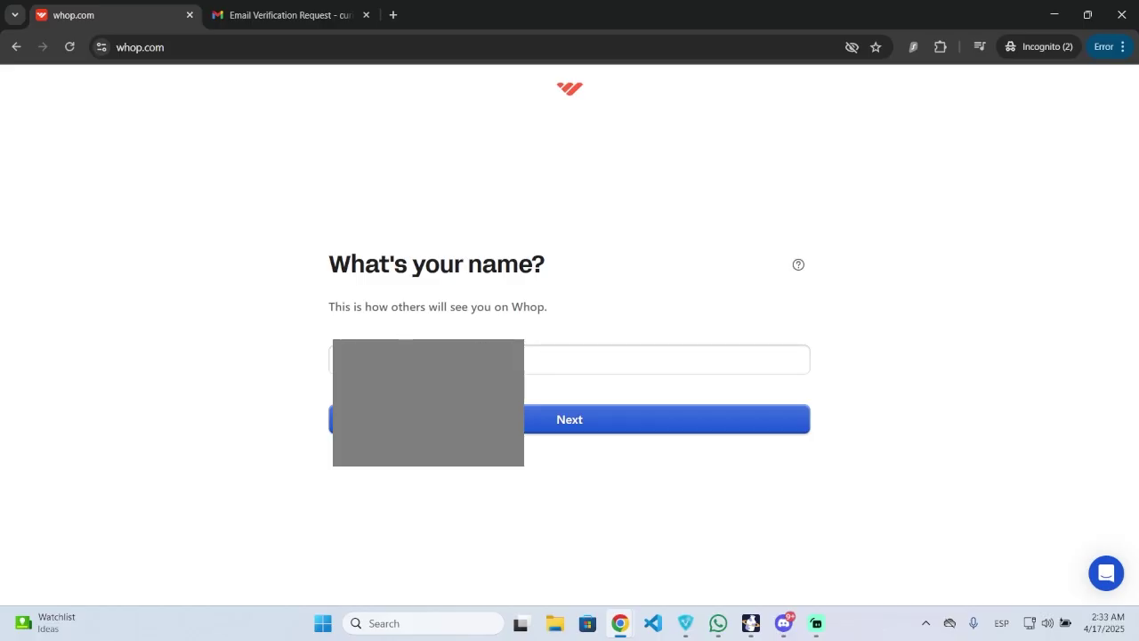
Accept the name and suggested username, then save the panda avatar as profile picture
key("Return")
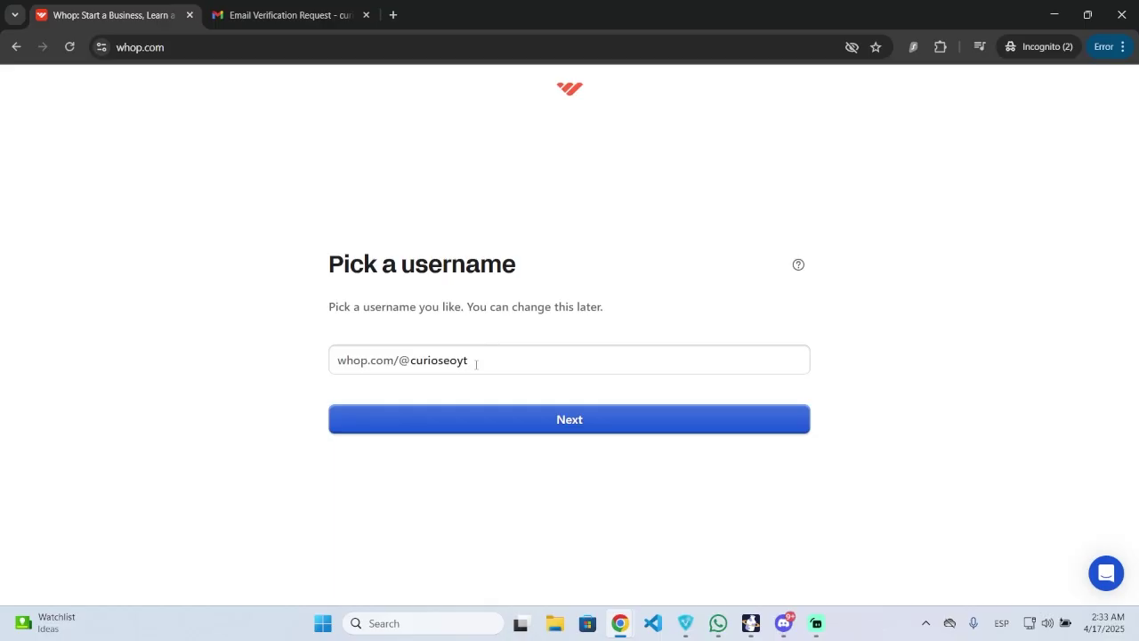
key("Return")
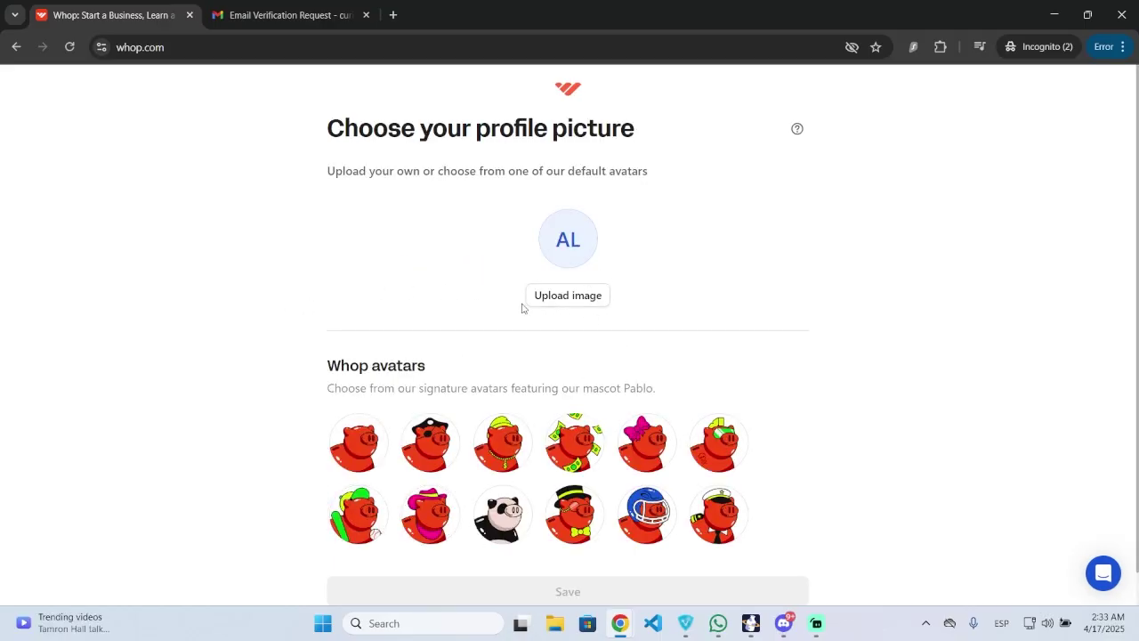
left_click(363, 455)
left_click(458, 517)
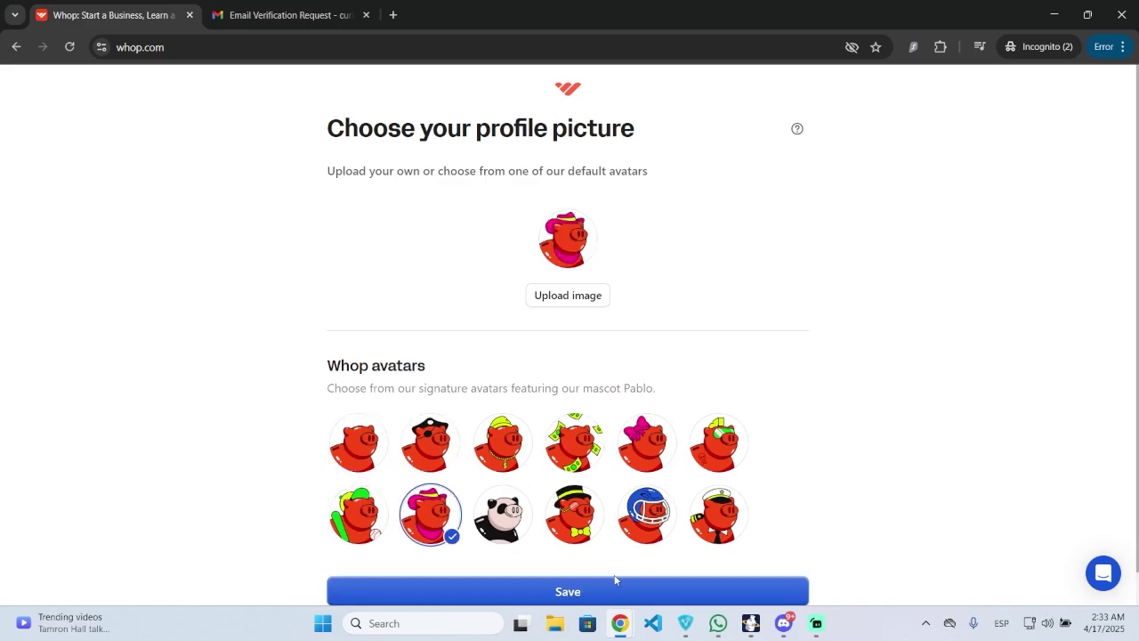
left_click(503, 514)
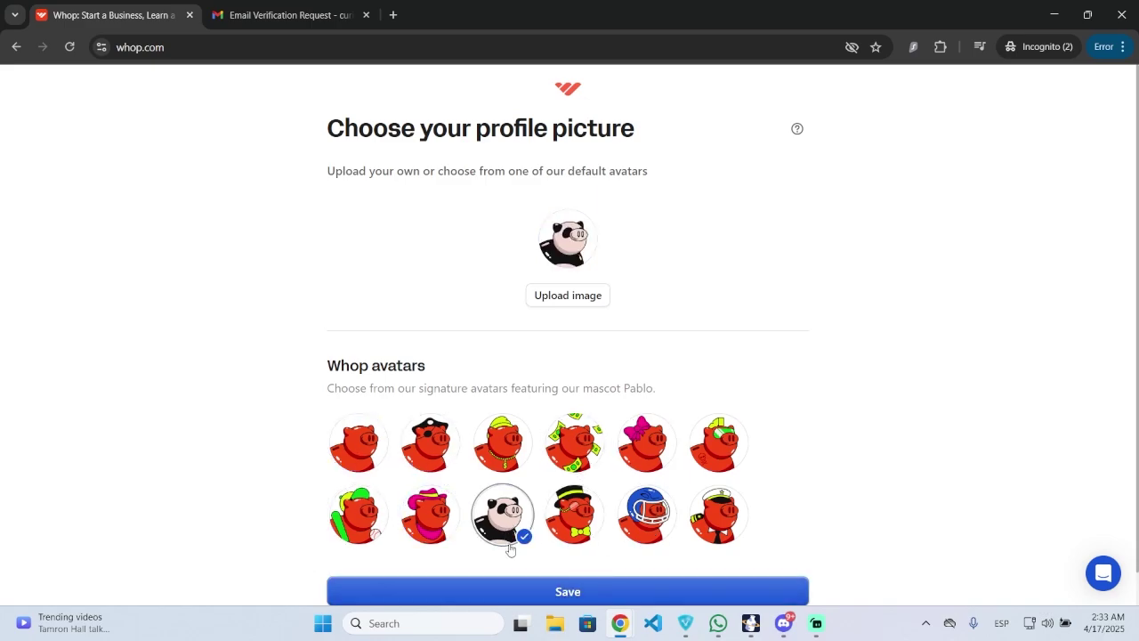
left_click(536, 592)
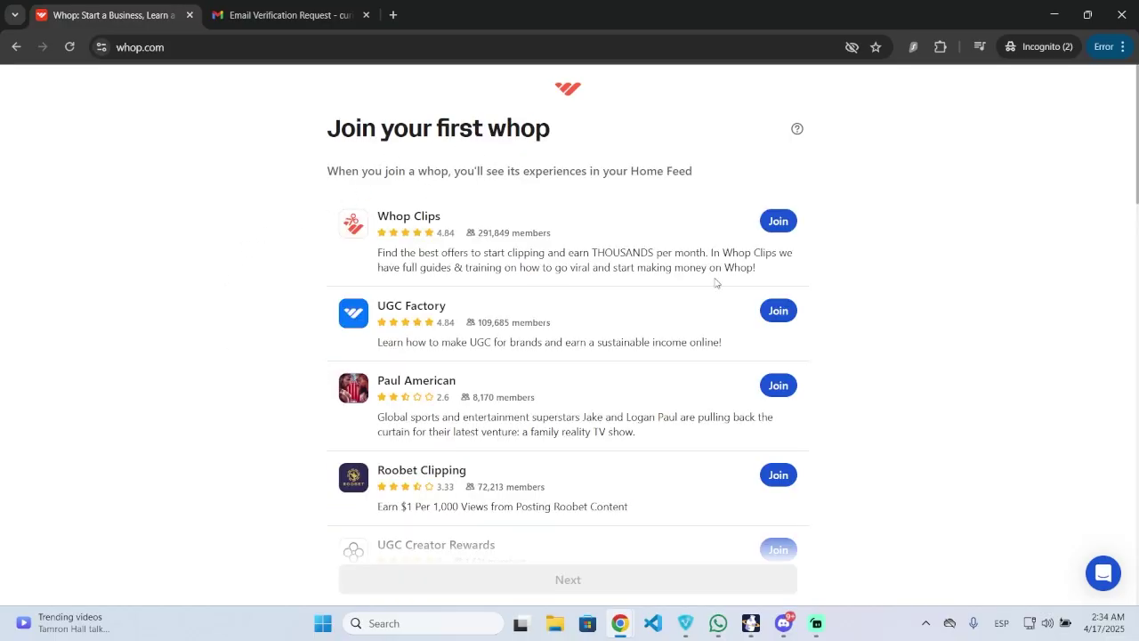
Scroll the Join your first whop list and join Whop Clips
scroll(547, 379, "down", 1)
scroll(547, 338, "down", 3)
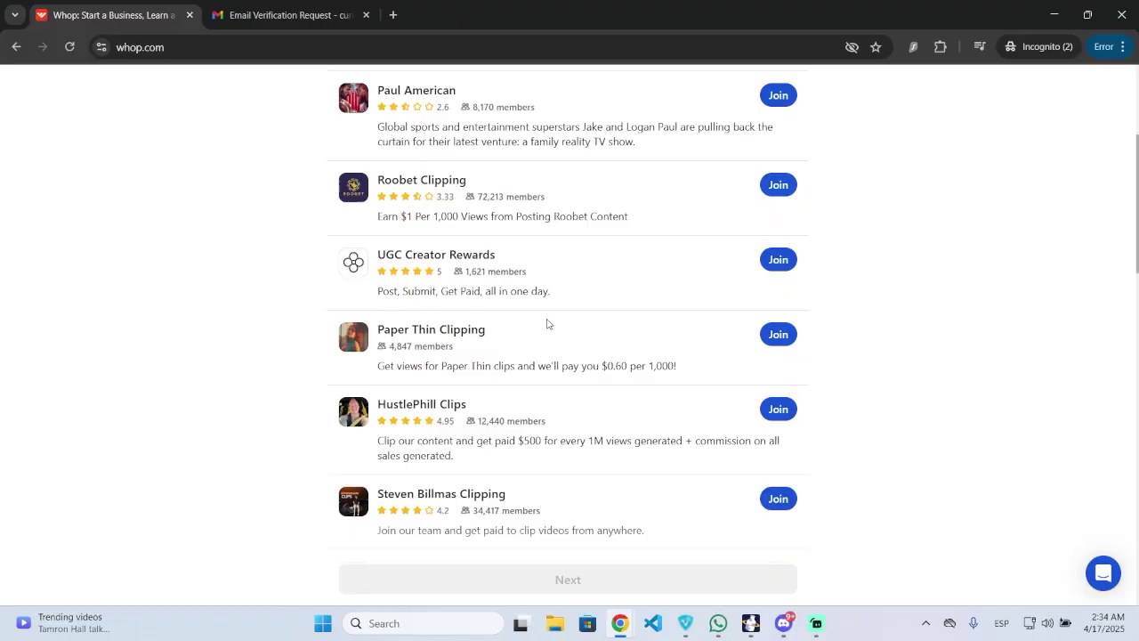
scroll(552, 356, "down", 4)
scroll(551, 392, "down", 3)
scroll(549, 456, "down", 2)
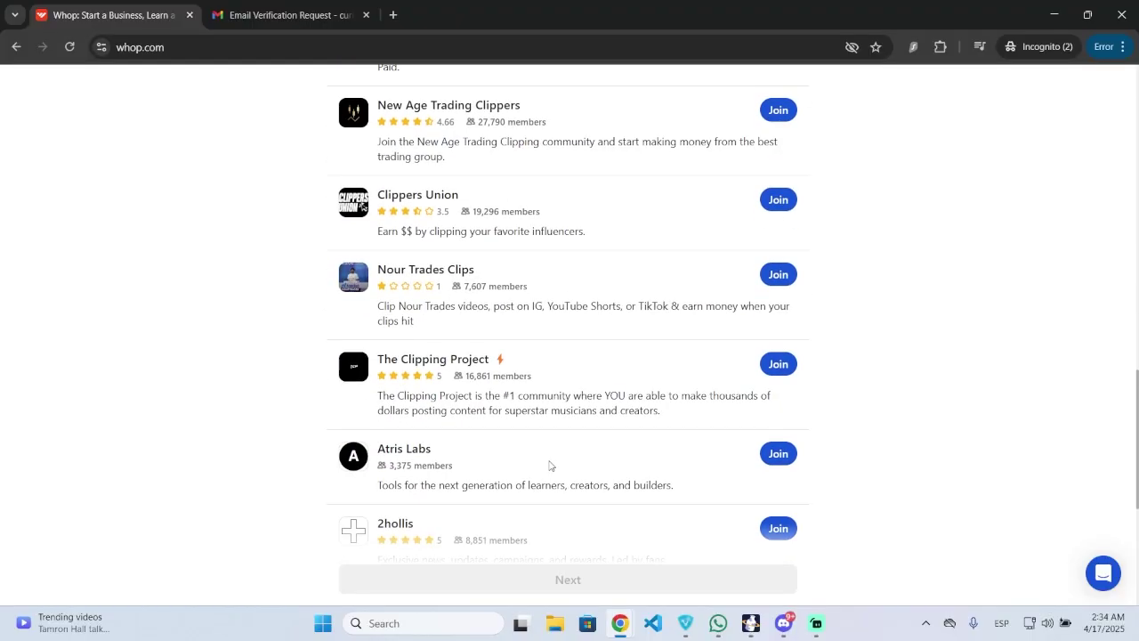
scroll(549, 463, "up", 5)
scroll(549, 465, "up", 4)
scroll(557, 471, "up", 4)
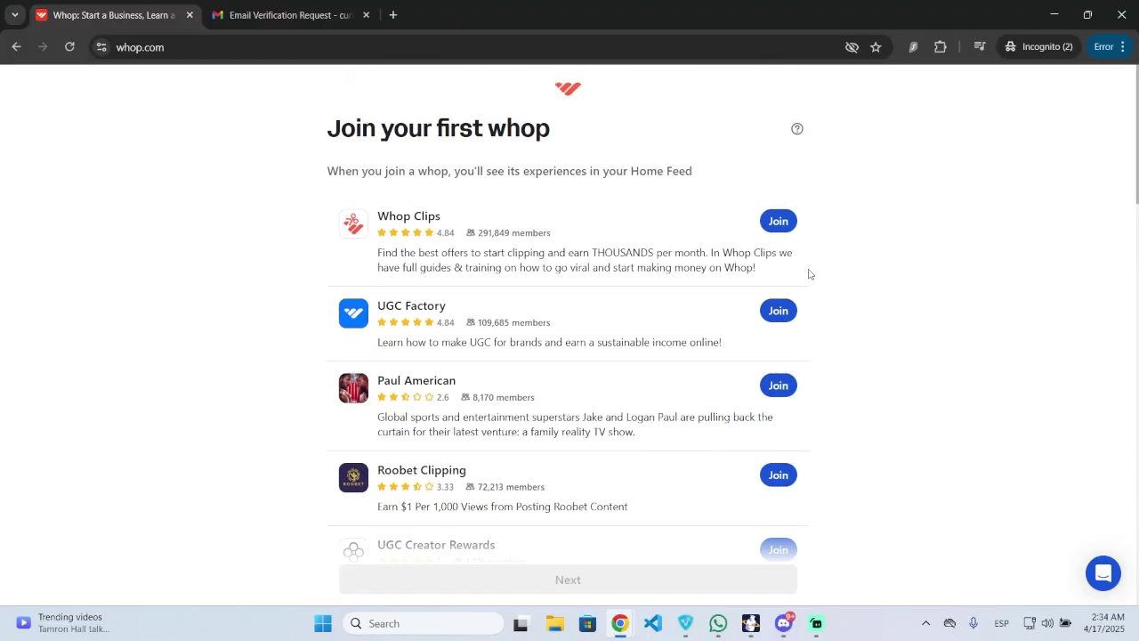
scroll(692, 347, "down", 2)
scroll(608, 418, "up", 2)
left_click(778, 224)
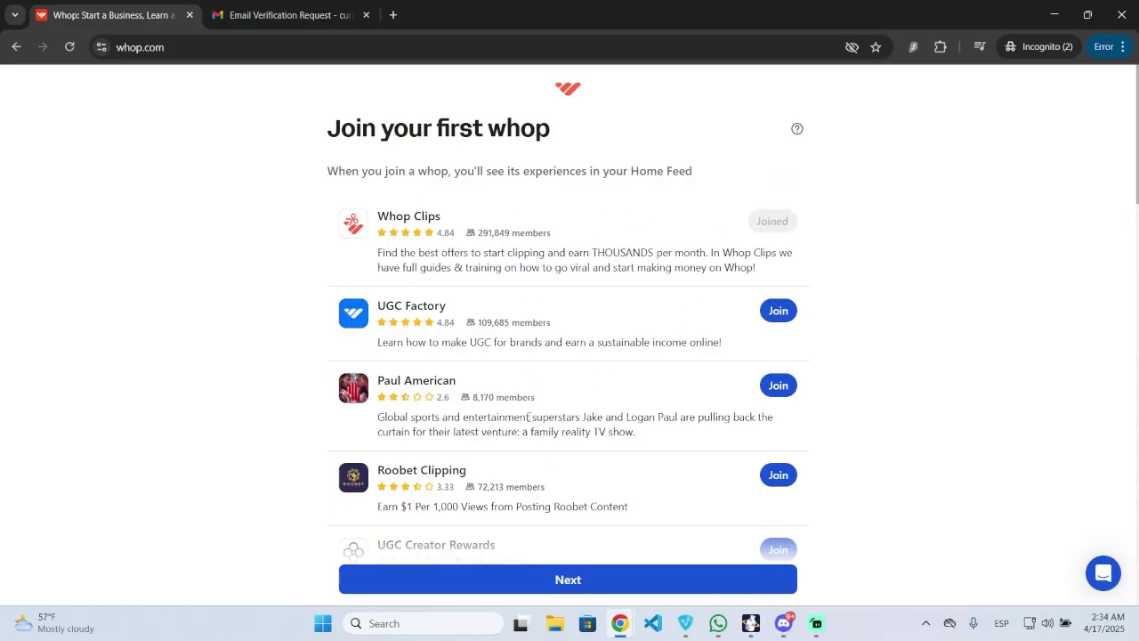
Join UGC Creator Rewards and highlight the Whop Clips description text
scroll(501, 362, "down", 2)
scroll(532, 412, "up", 2)
scroll(705, 424, "down", 1)
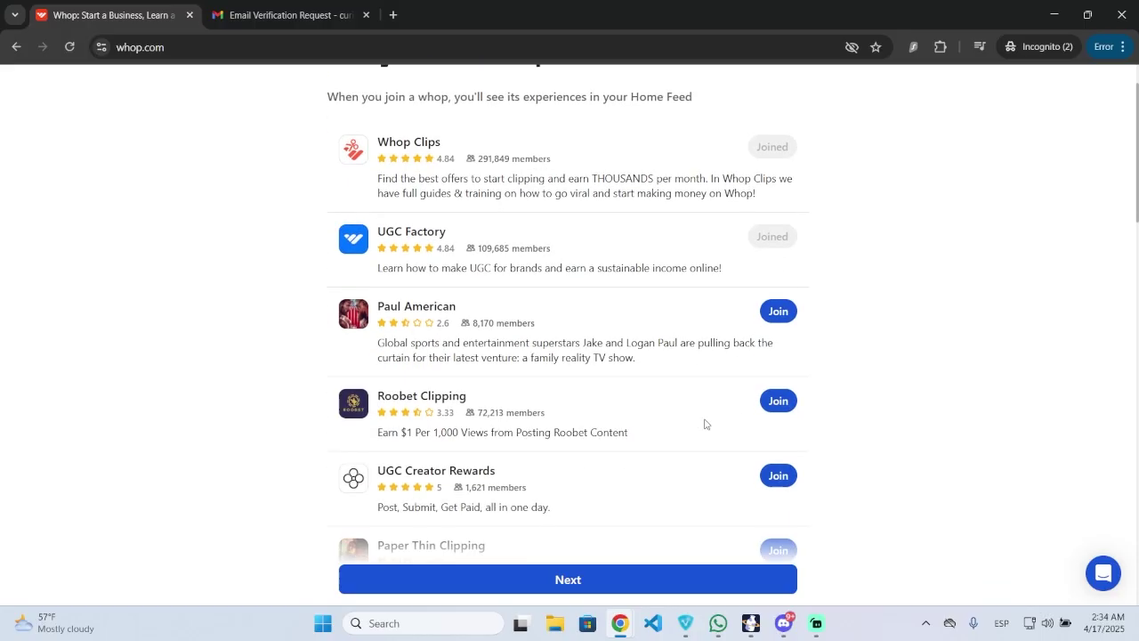
left_click(771, 470)
scroll(650, 436, "up", 1)
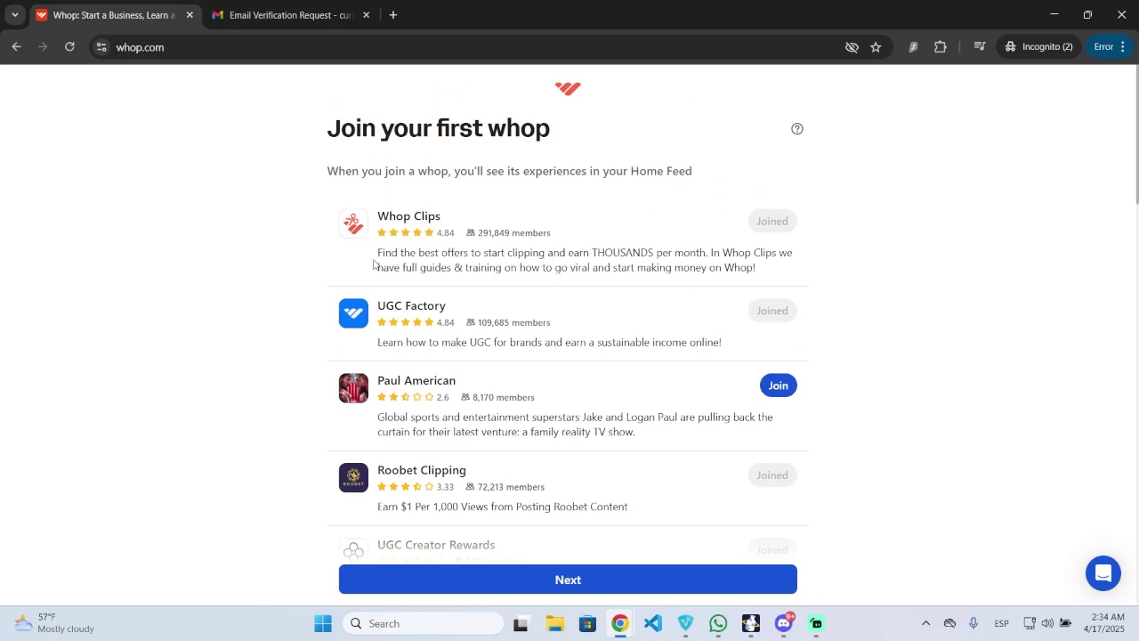
left_click_drag(378, 254, 782, 271)
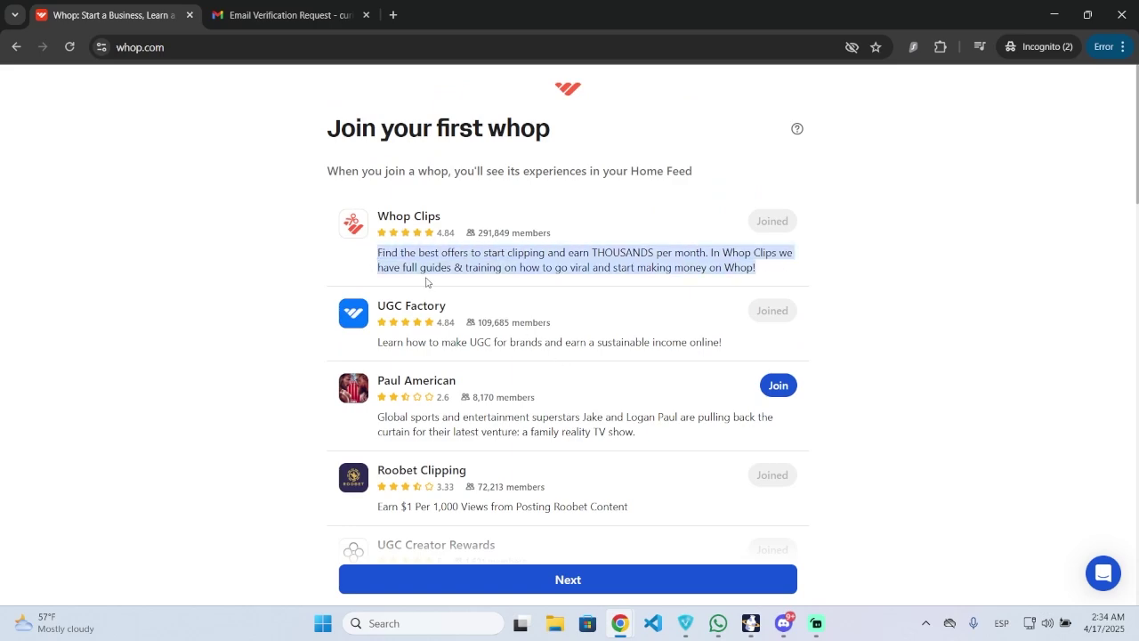
left_click(451, 241)
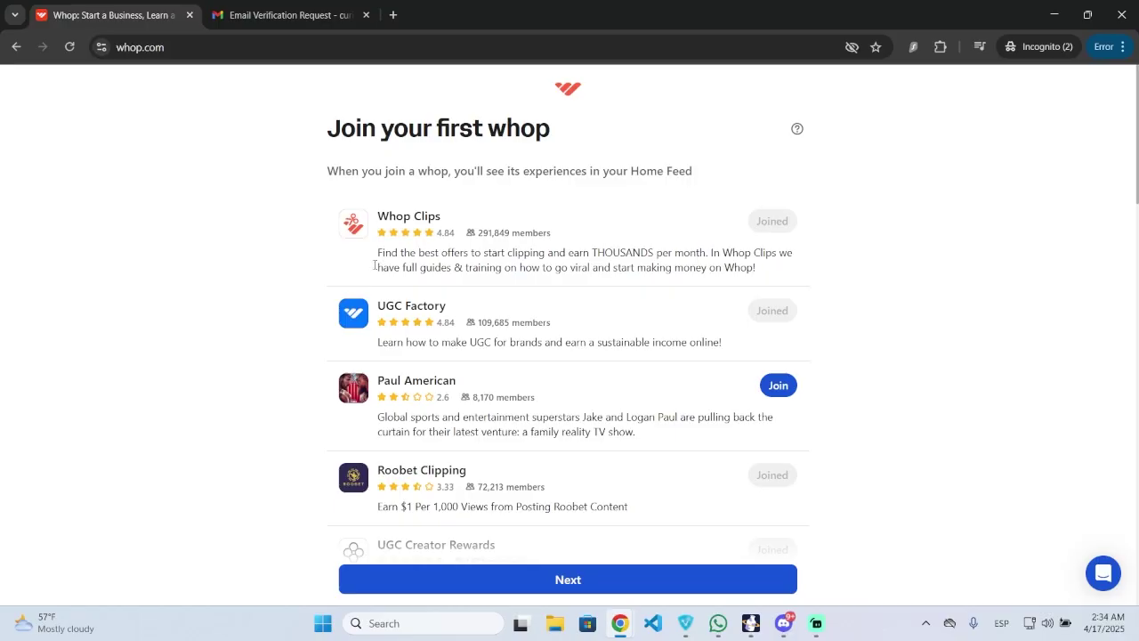
left_click_drag(776, 277, 419, 252)
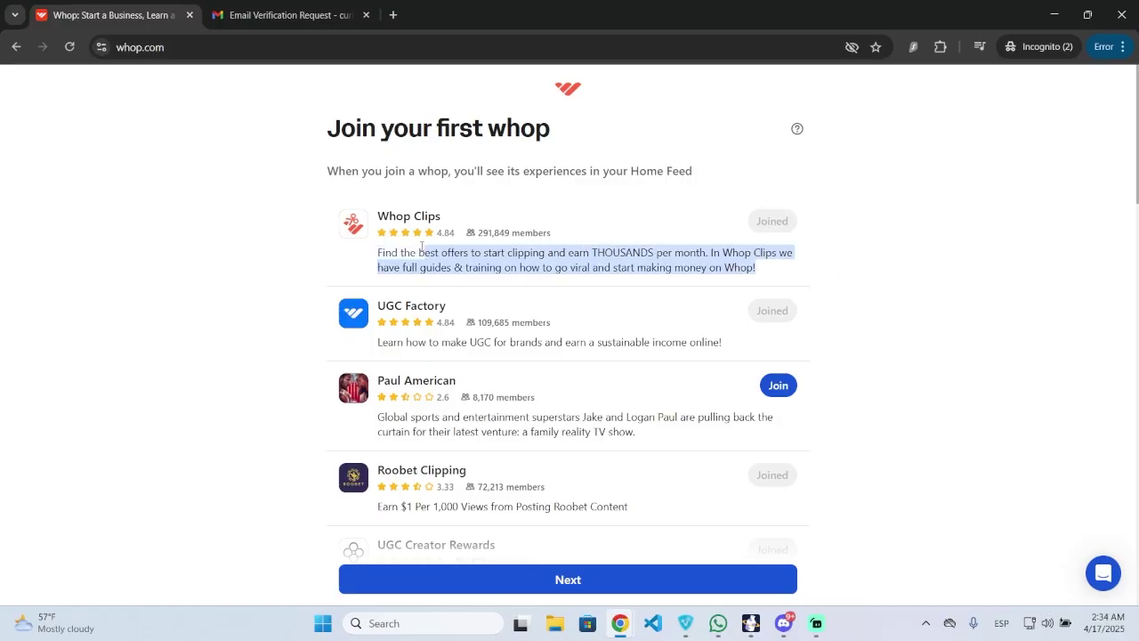
left_click(514, 253)
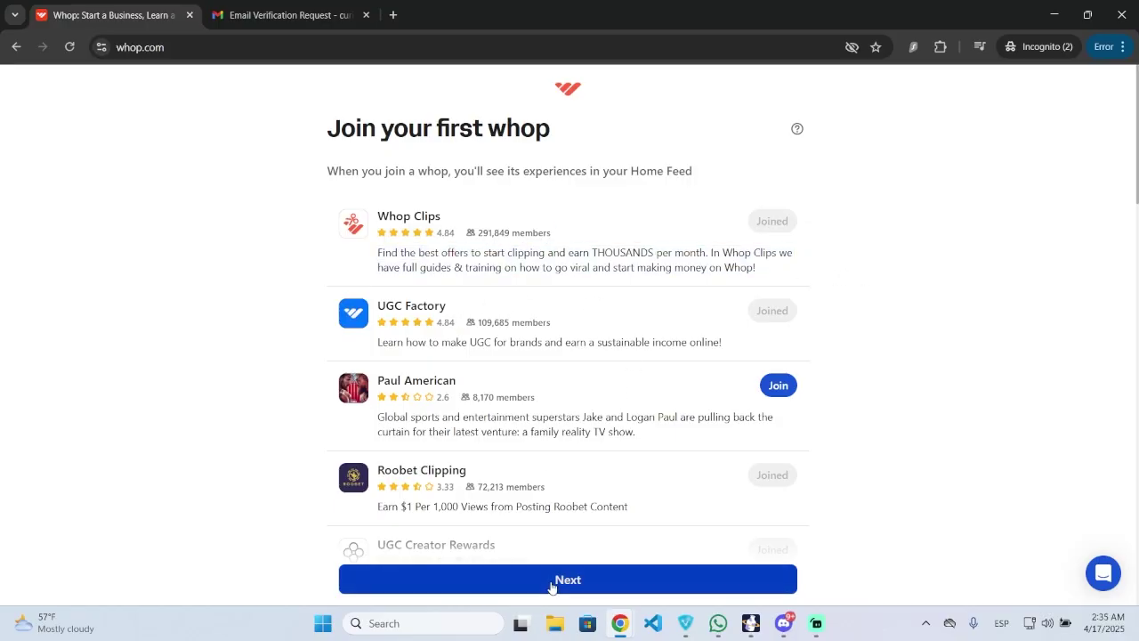
Scroll through the rest of the Join your first whop list
scroll(555, 520, "down", 2)
scroll(569, 445, "down", 8)
scroll(353, 516, "down", 3)
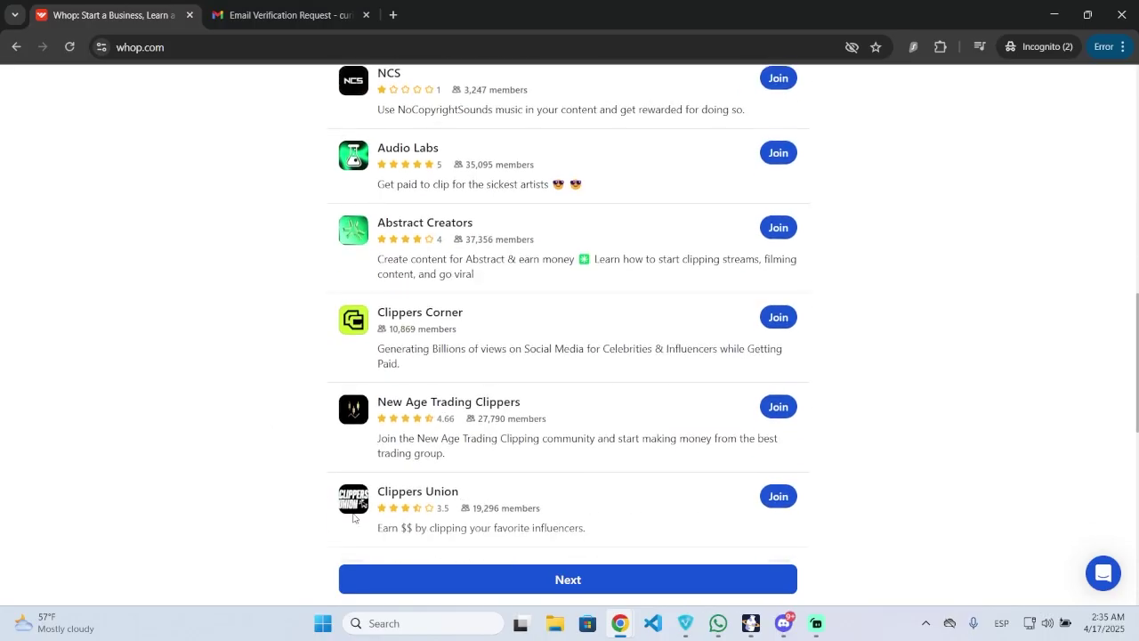
scroll(459, 474, "down", 3)
scroll(504, 504, "down", 2)
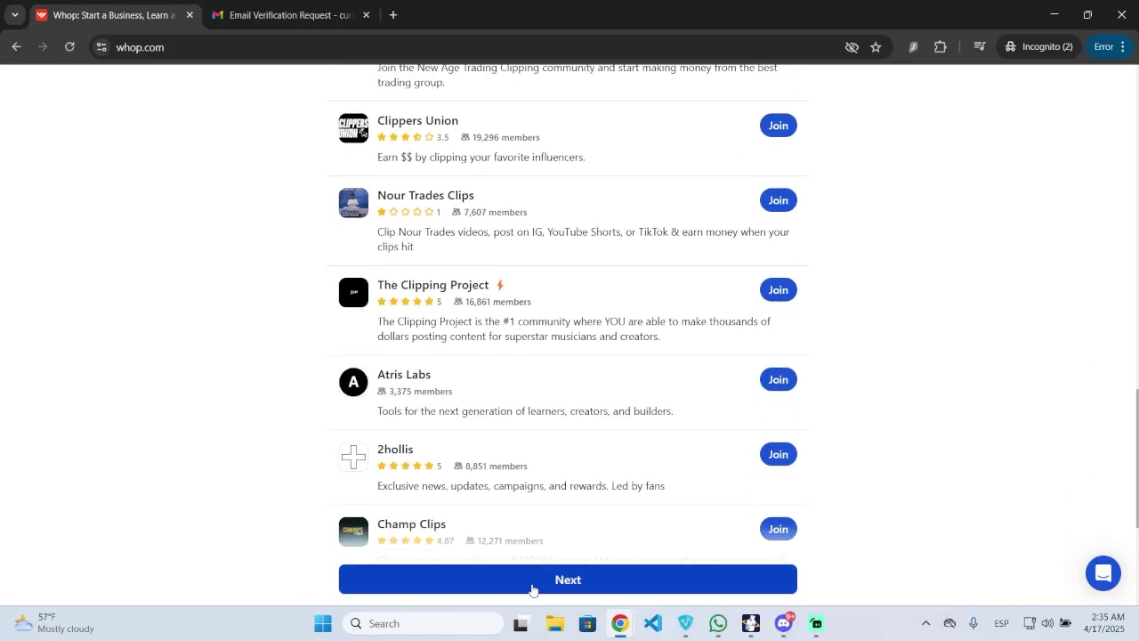
scroll(605, 237, "up", 8)
scroll(677, 258, "down", 3)
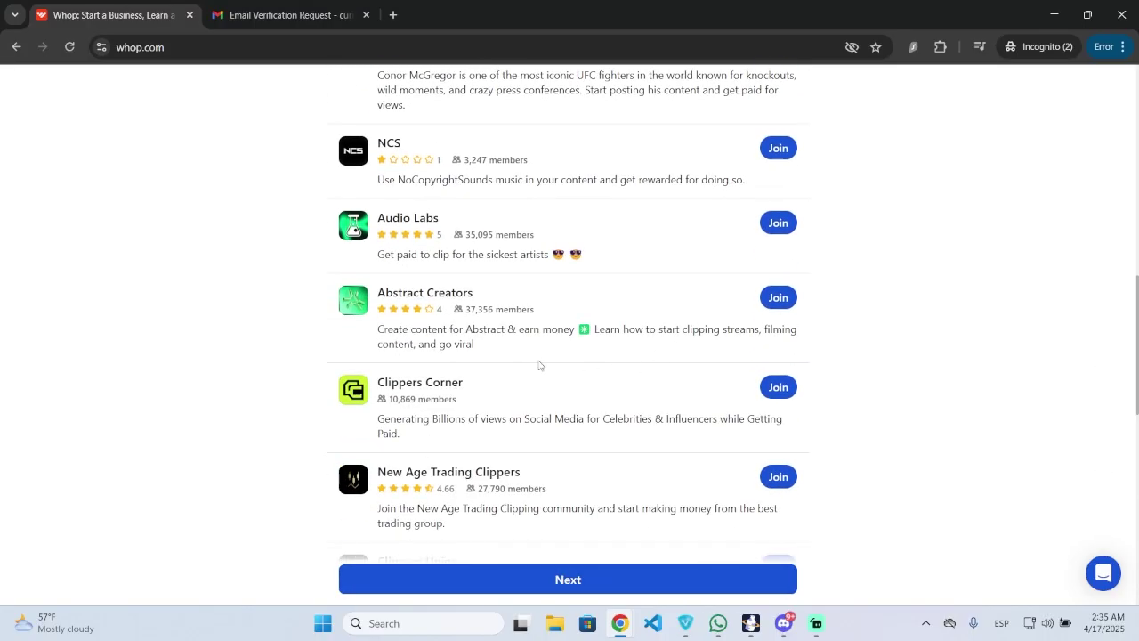
scroll(538, 365, "down", 2)
scroll(530, 354, "up", 3)
scroll(558, 376, "up", 2)
scroll(560, 437, "up", 2)
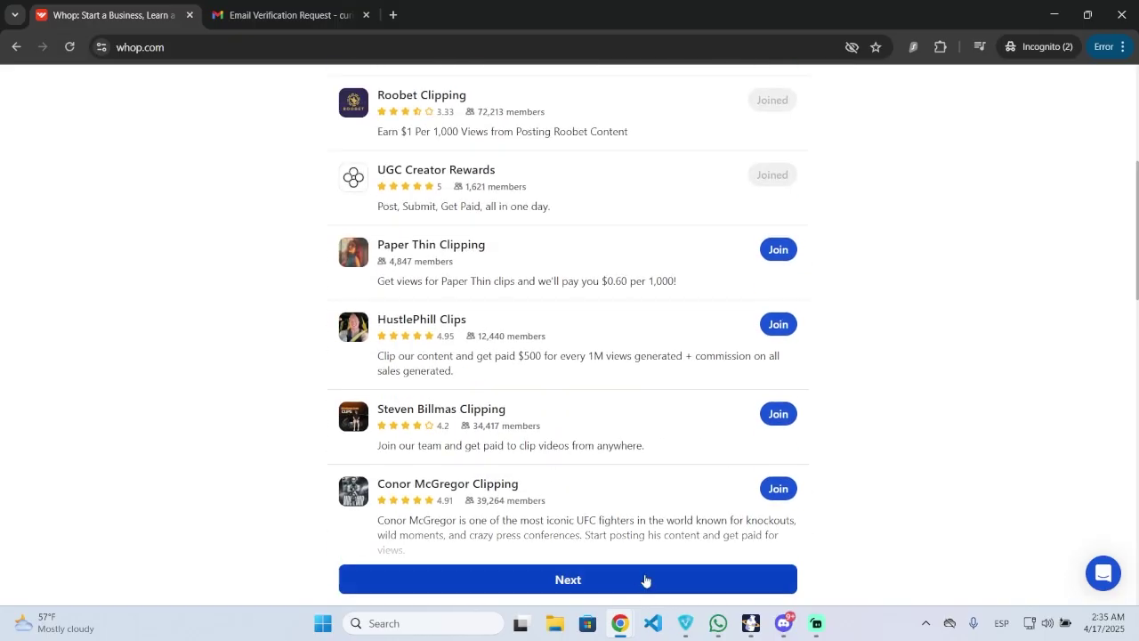
left_click(645, 580)
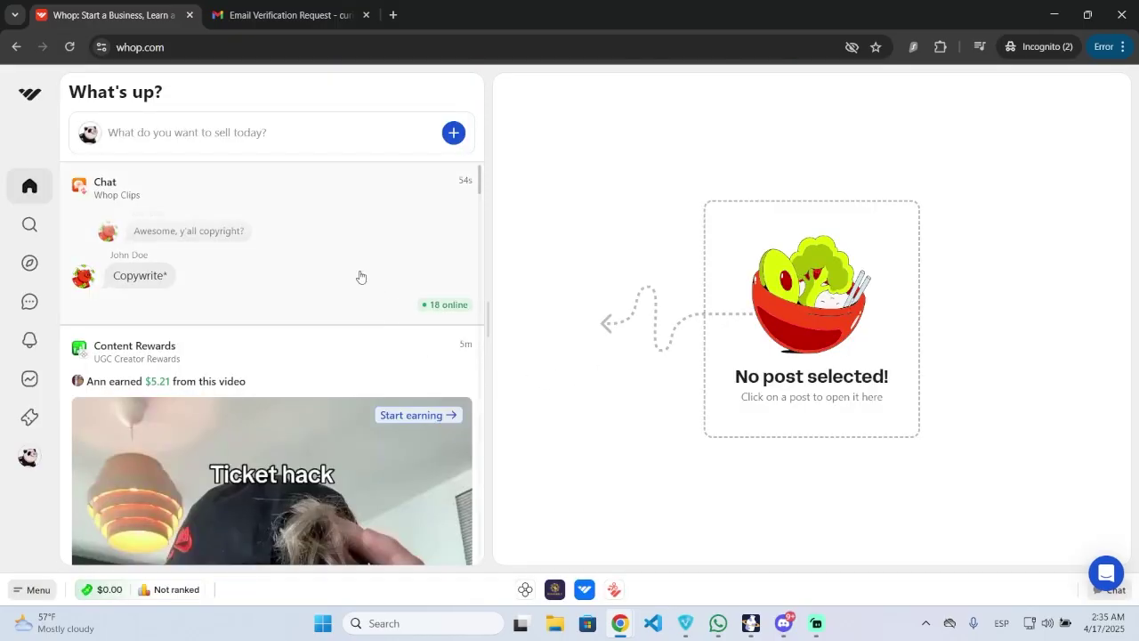
scroll(92, 329, "down", 2)
scroll(98, 331, "down", 1)
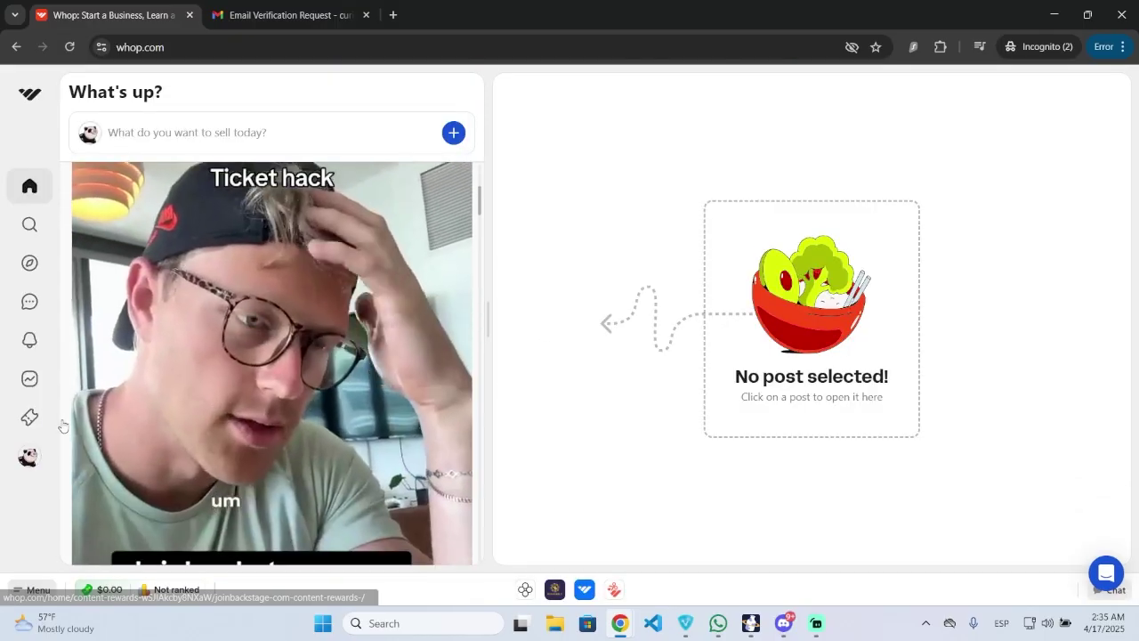
scroll(125, 335, "up", 3)
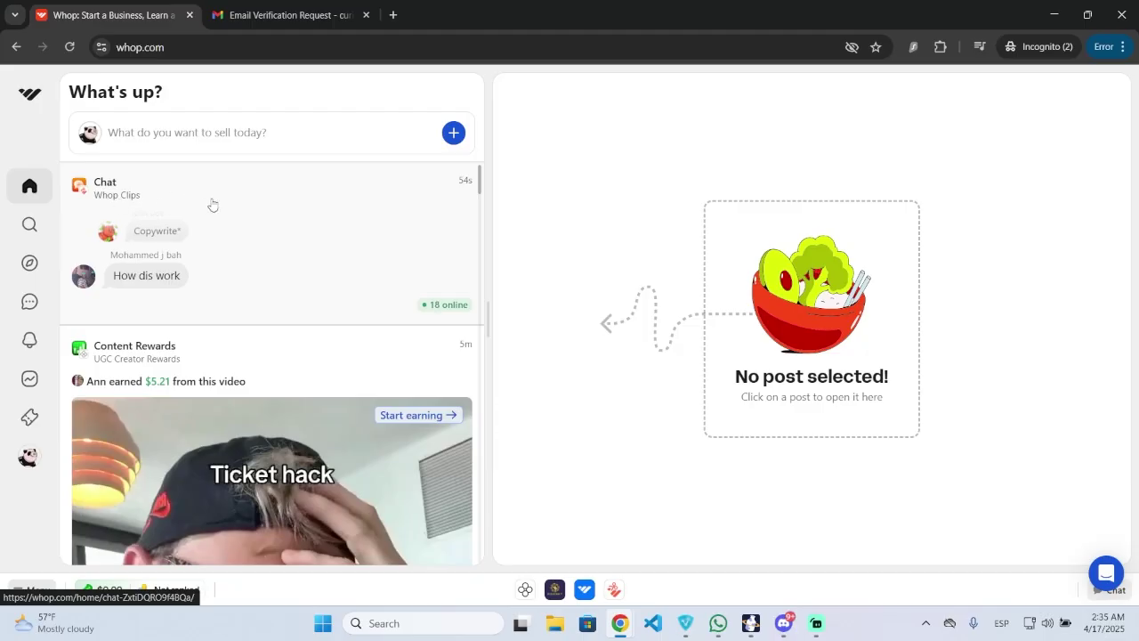
scroll(102, 374, "down", 3)
scroll(174, 394, "down", 3)
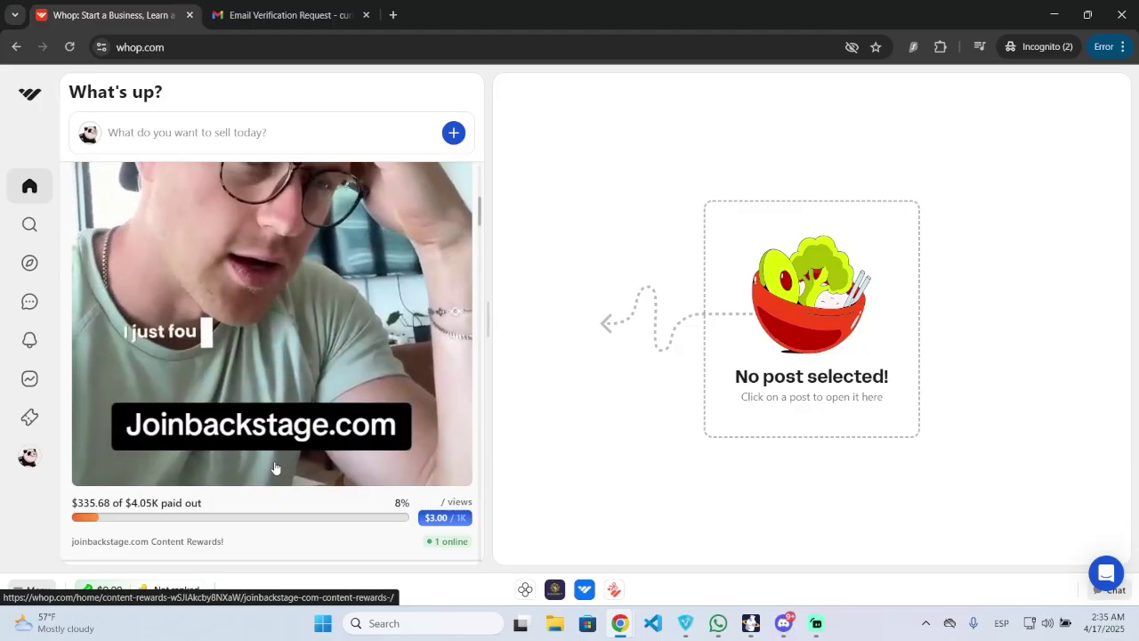
scroll(204, 419, "down", 3)
scroll(285, 382, "down", 2)
scroll(257, 330, "up", 2)
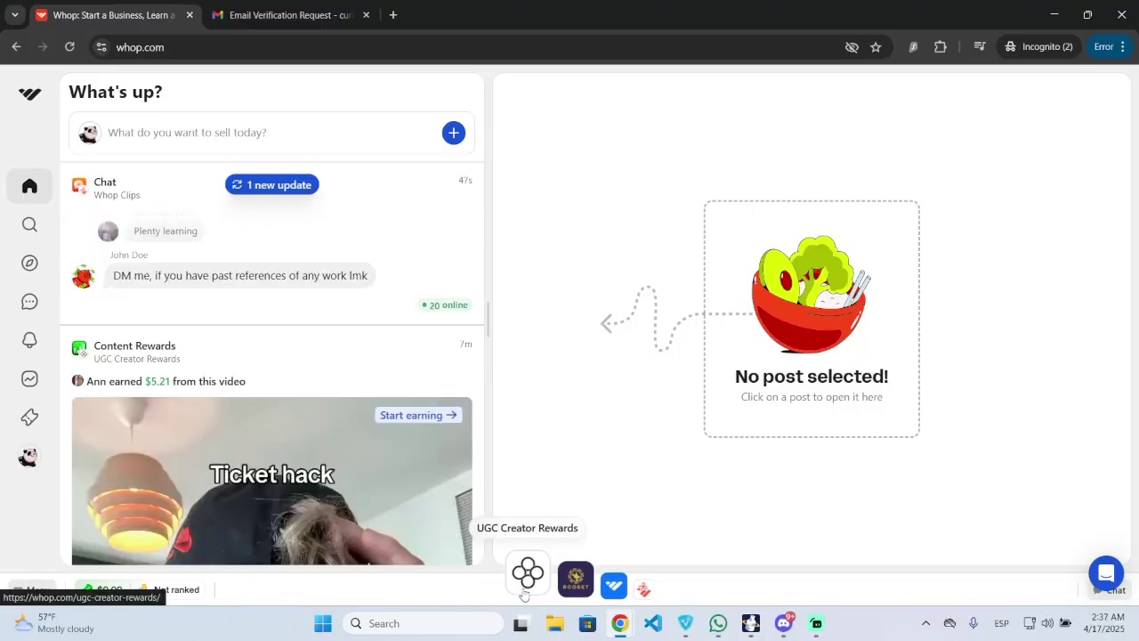
Open UGC Creator Rewards from the dock, scroll its channels, then return to the previous chat
left_click(525, 588)
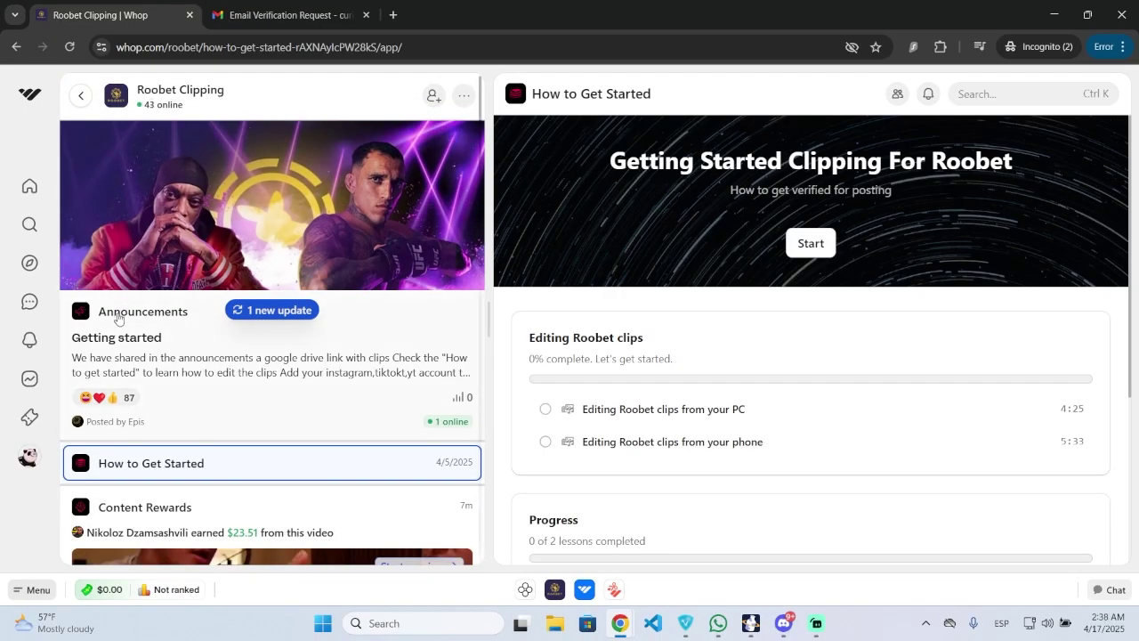
scroll(111, 307, "down", 1)
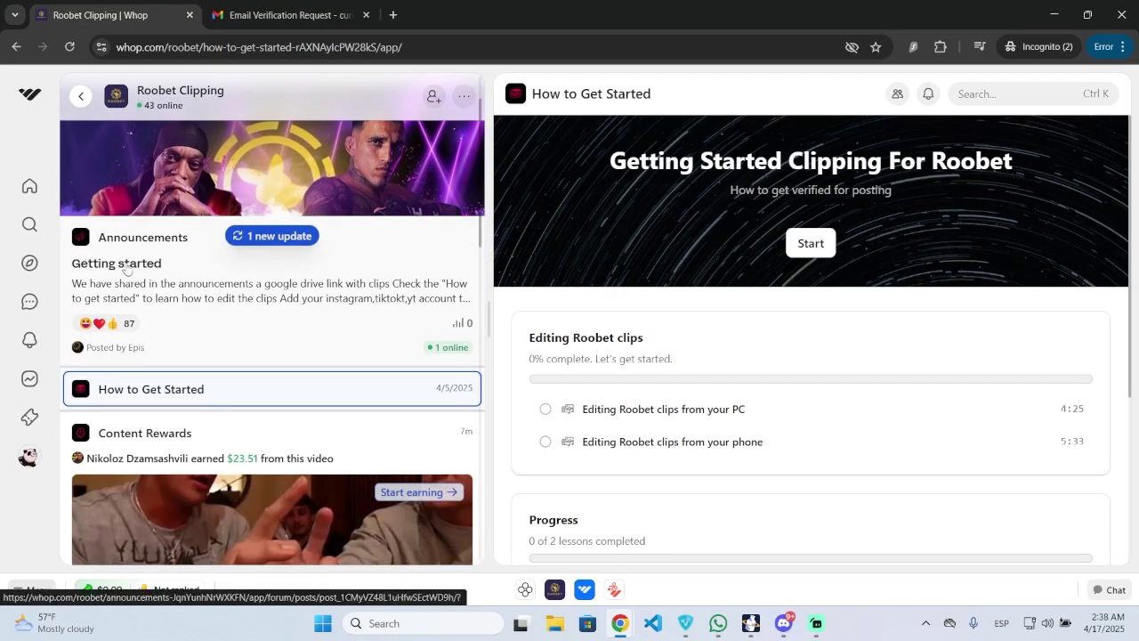
scroll(155, 355, "down", 1)
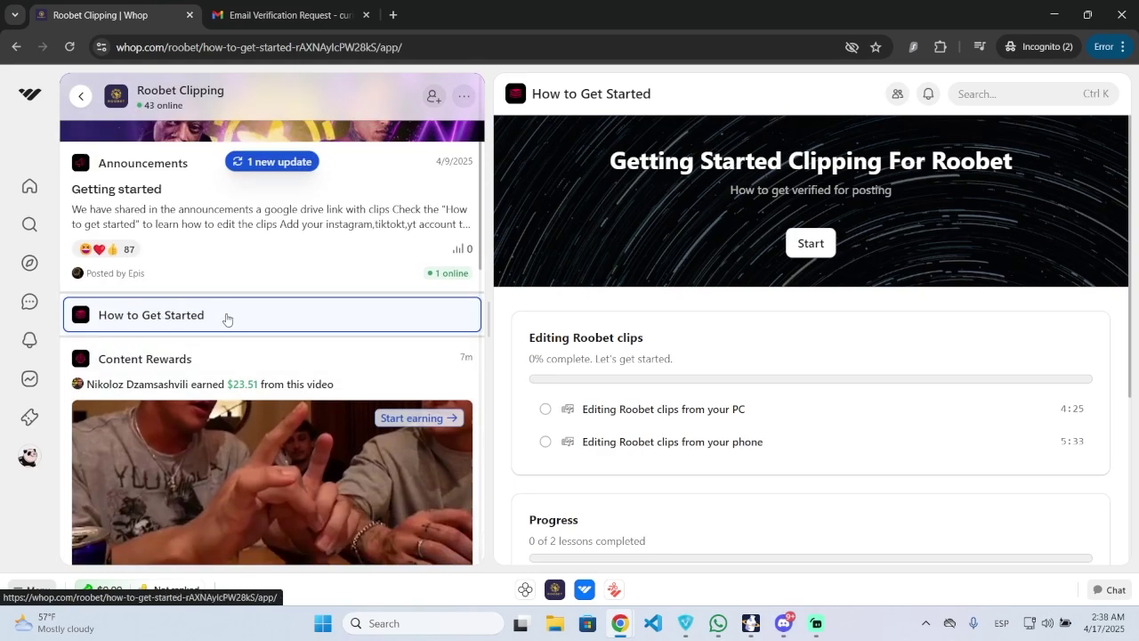
scroll(218, 316, "down", 2)
scroll(195, 308, "down", 2)
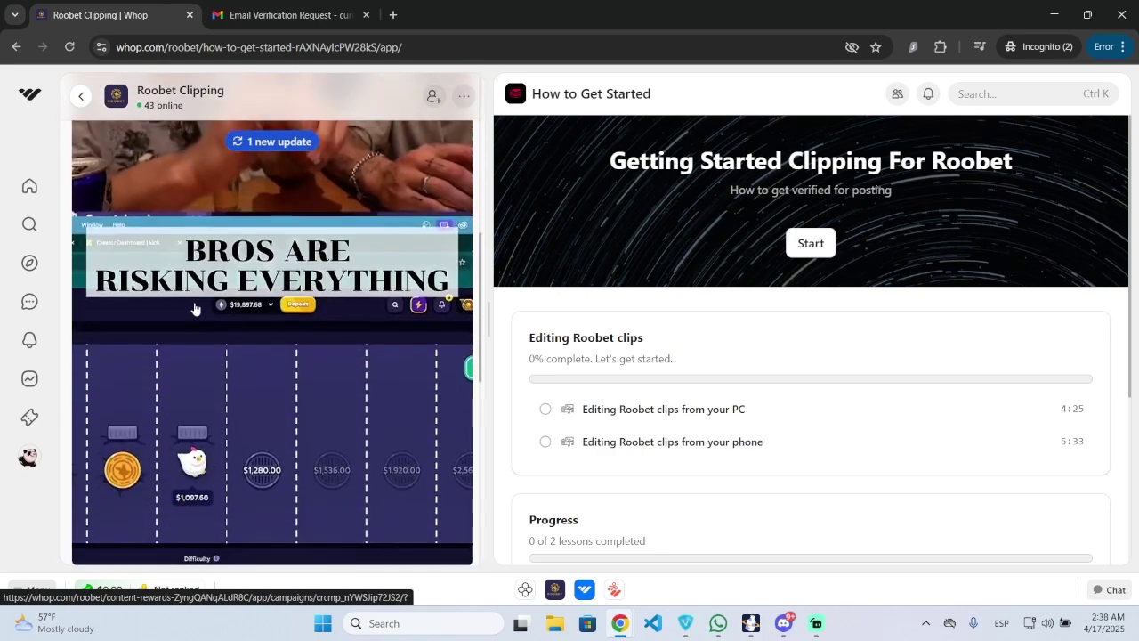
scroll(194, 308, "down", 5)
scroll(89, 483, "down", 2)
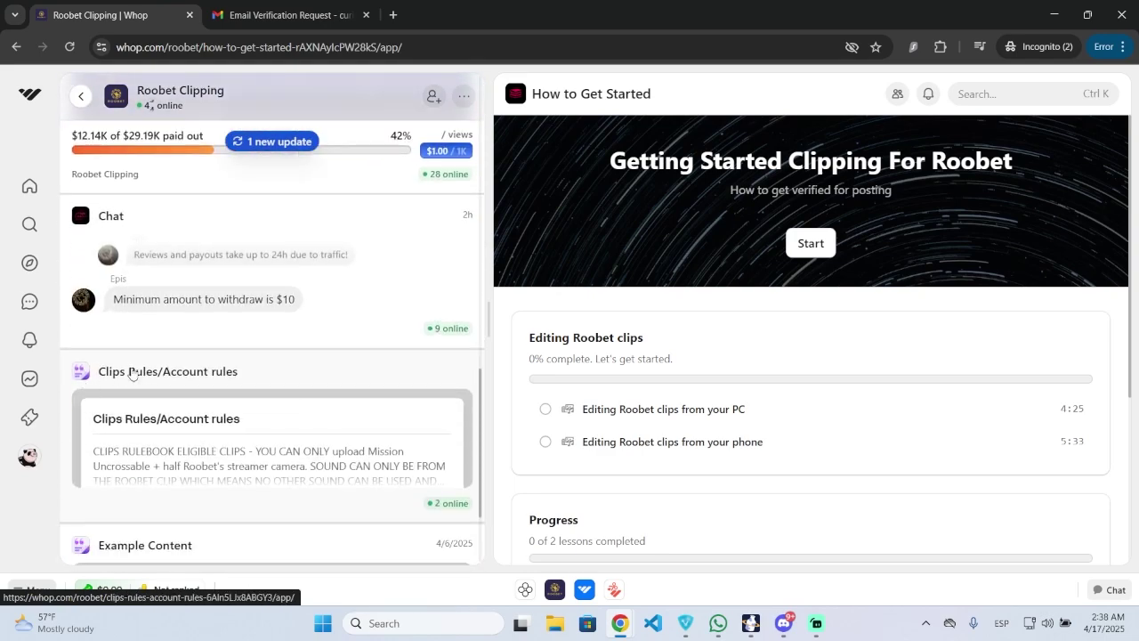
scroll(118, 384, "down", 2)
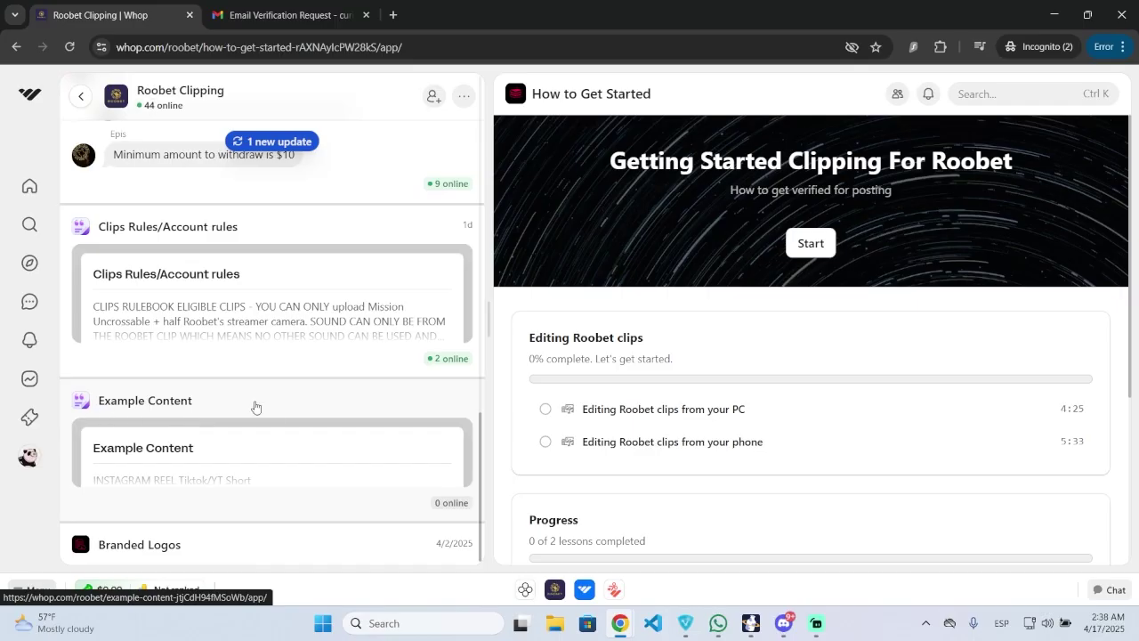
scroll(273, 454, "up", 5)
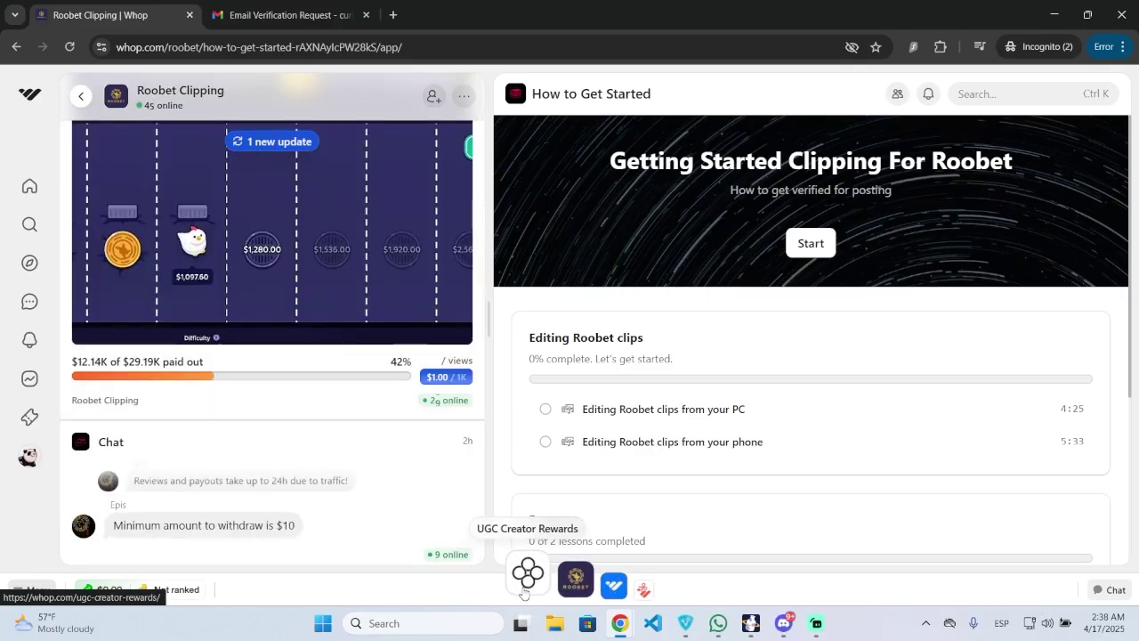
key("alt+Left")
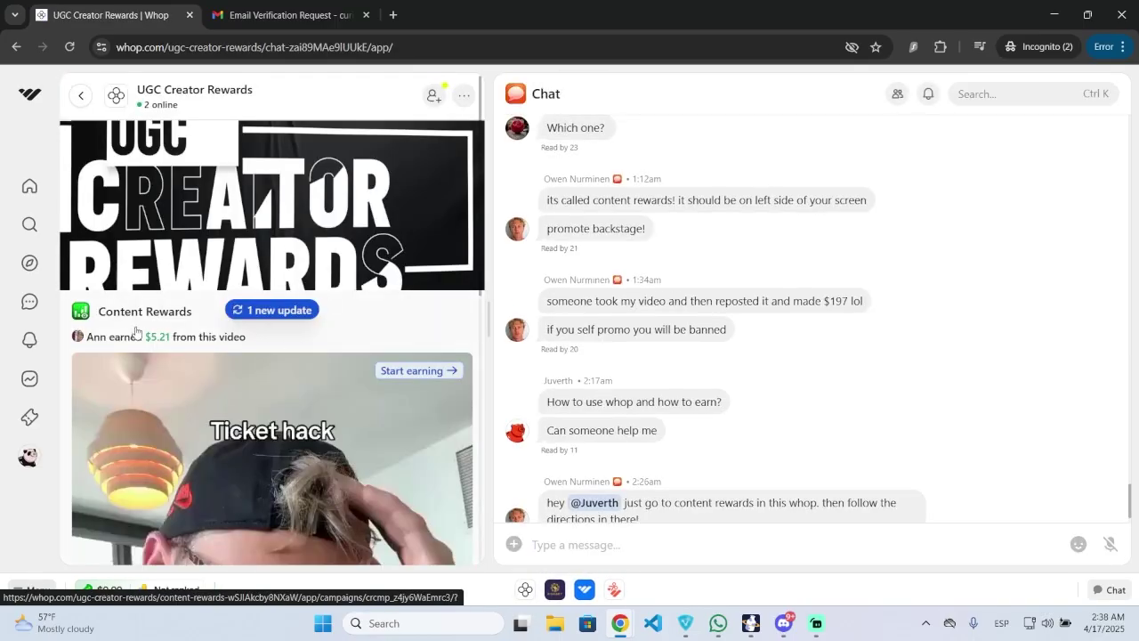
scroll(135, 332, "down", 2)
scroll(136, 332, "down", 3)
Visit Home, Search, Discover, Messages and Notifications from the sidebar
left_click(29, 187)
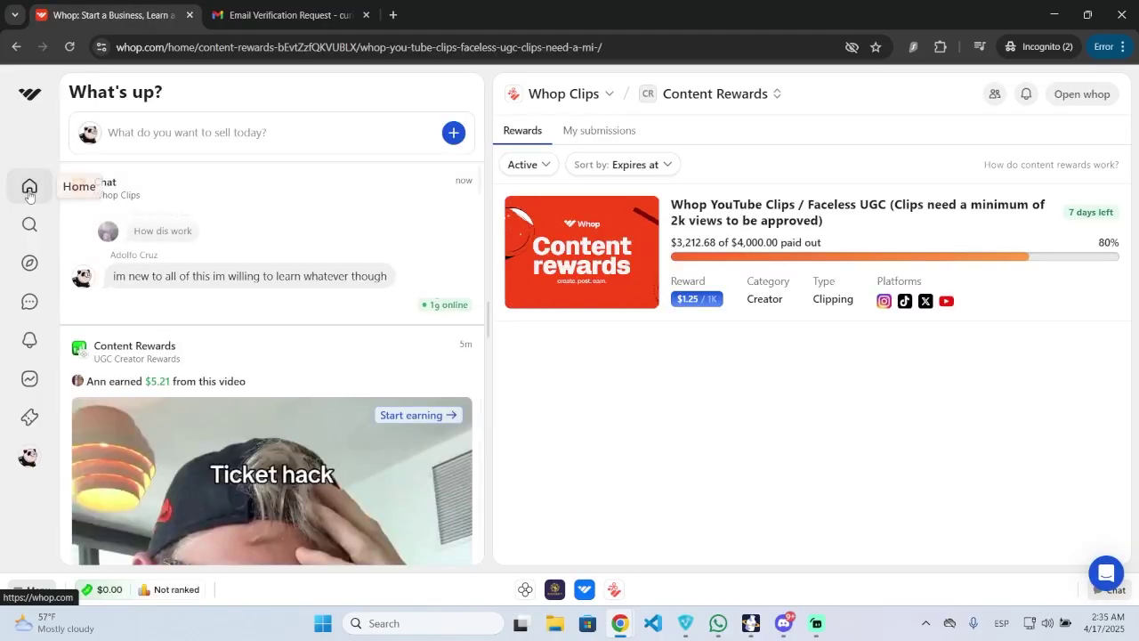
left_click(30, 225)
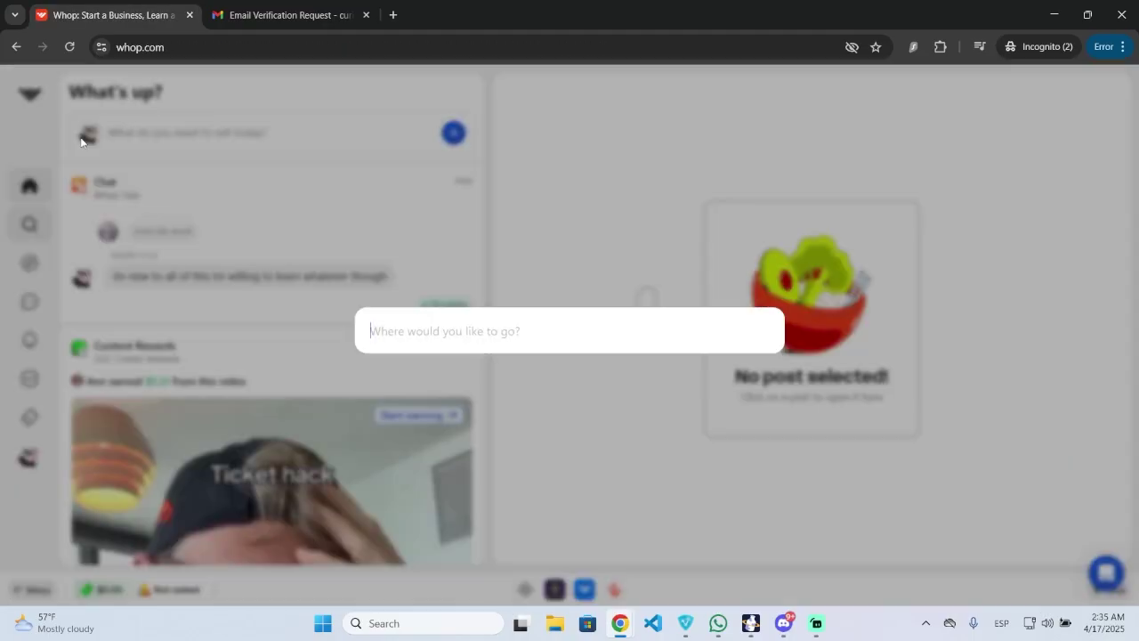
left_click(29, 263)
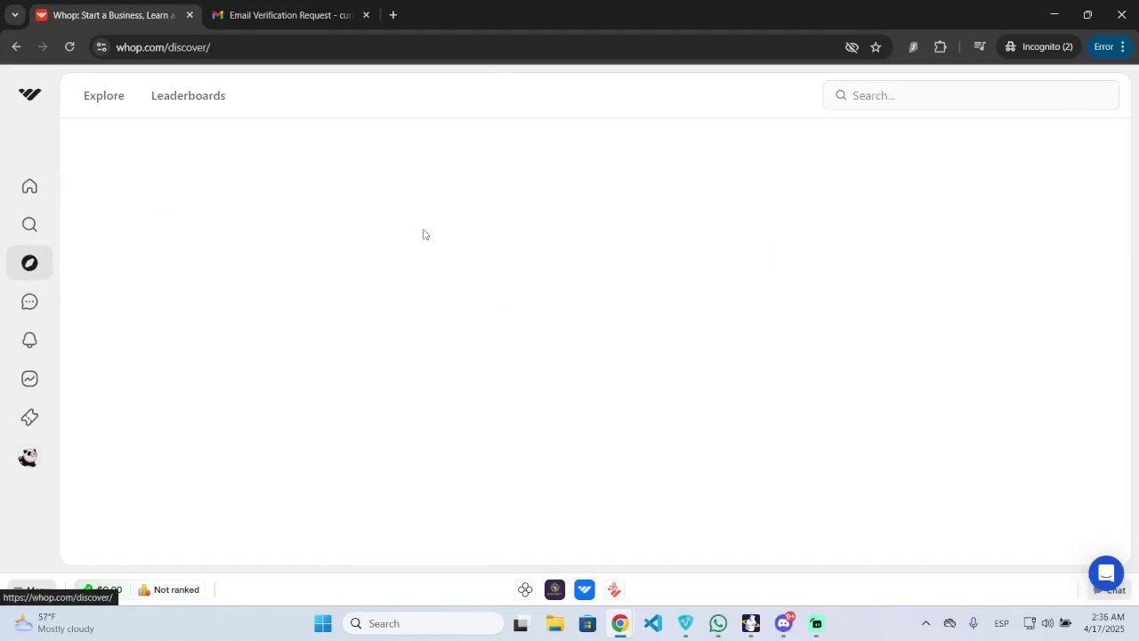
left_click(29, 300)
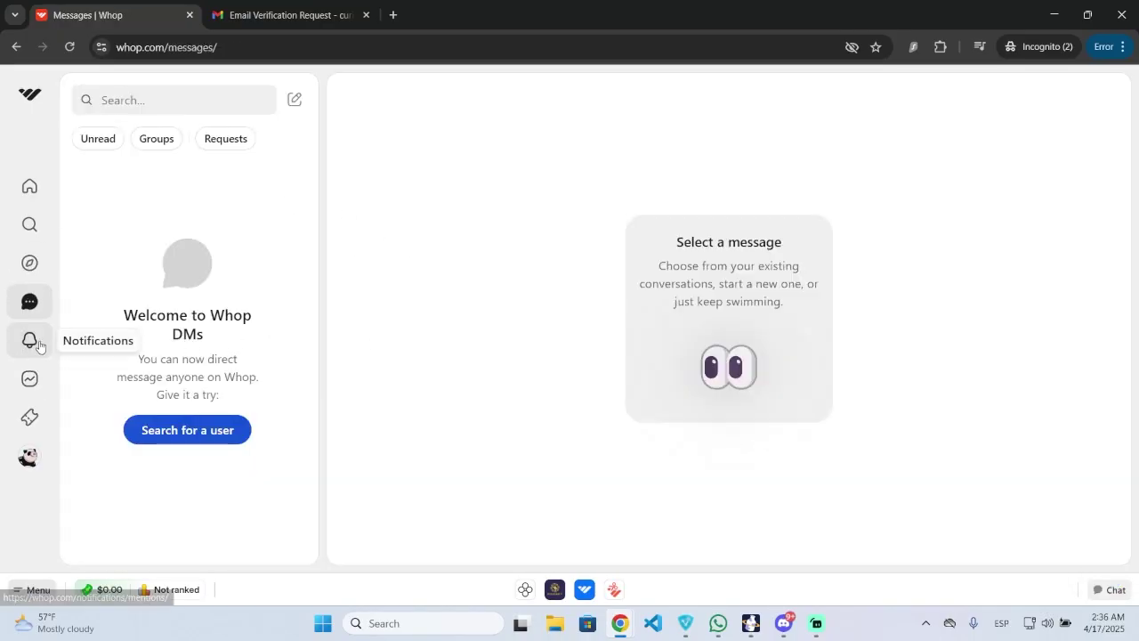
left_click(29, 339)
Check the start-selling dashboard, then the Affiliates page's creator view
left_click(36, 388)
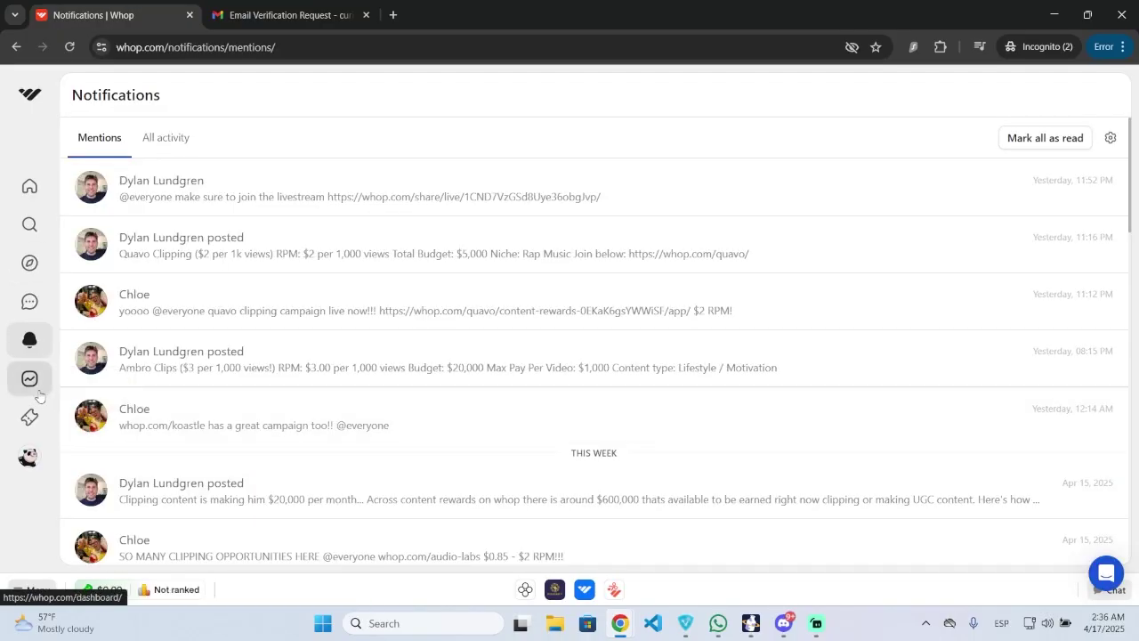
scroll(353, 456, "down", 2)
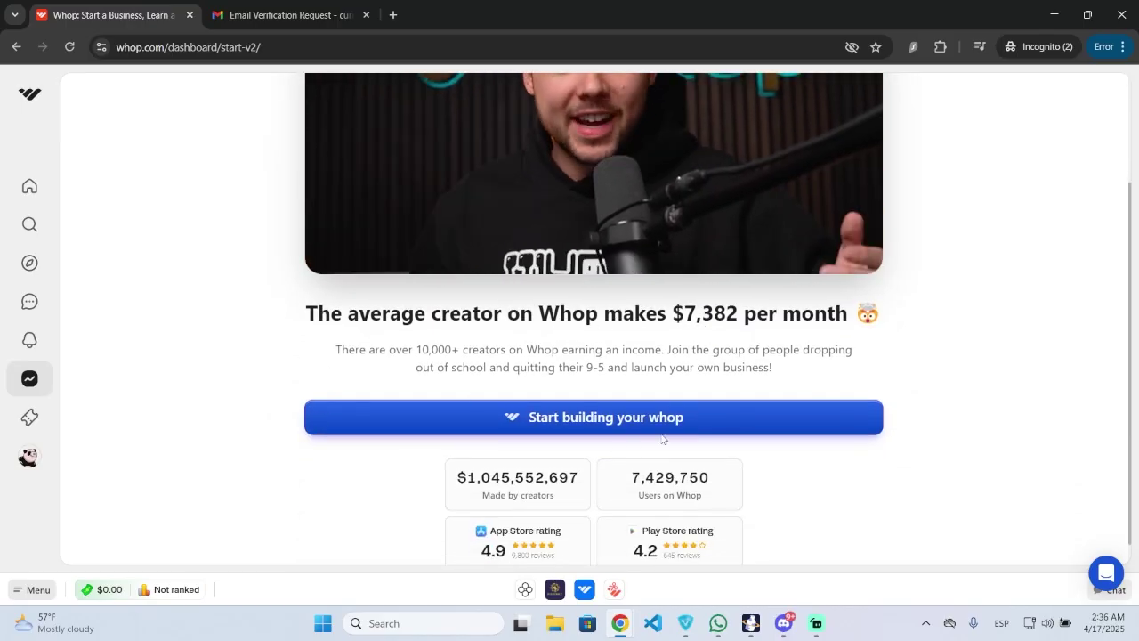
scroll(374, 409, "down", 1)
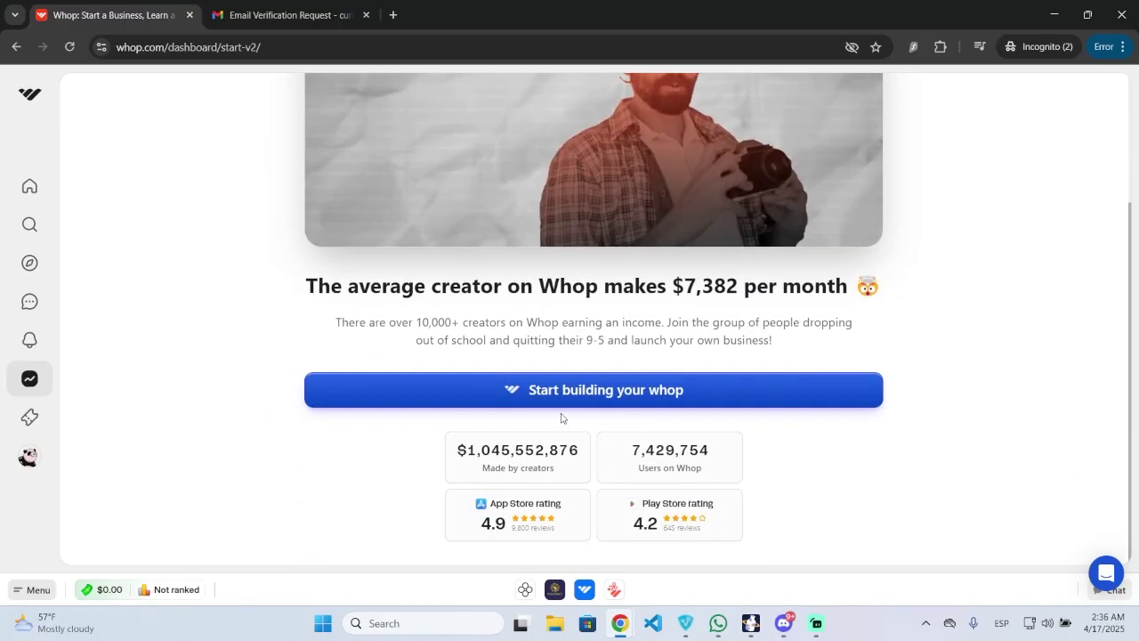
left_click(29, 417)
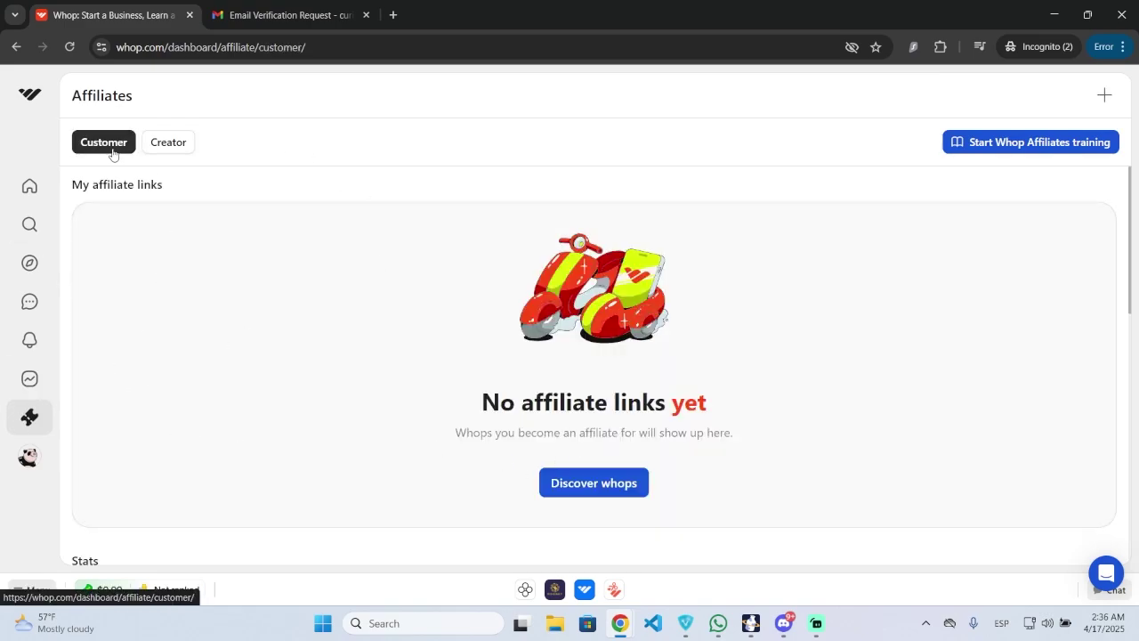
left_click(170, 144)
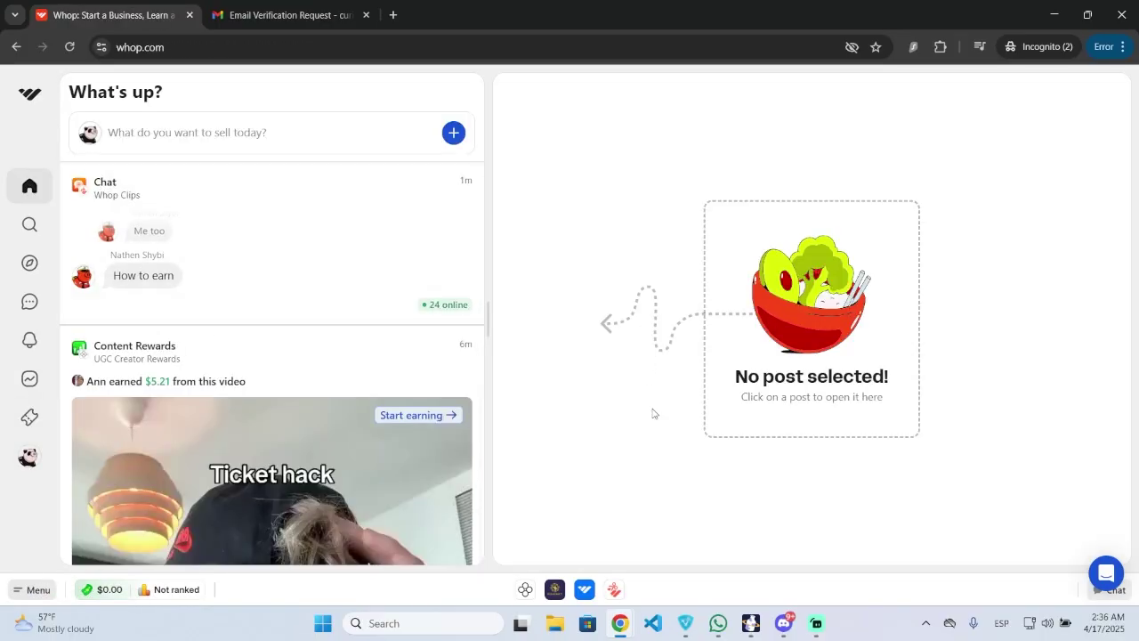
scroll(472, 288, "down", 2)
scroll(472, 287, "down", 5)
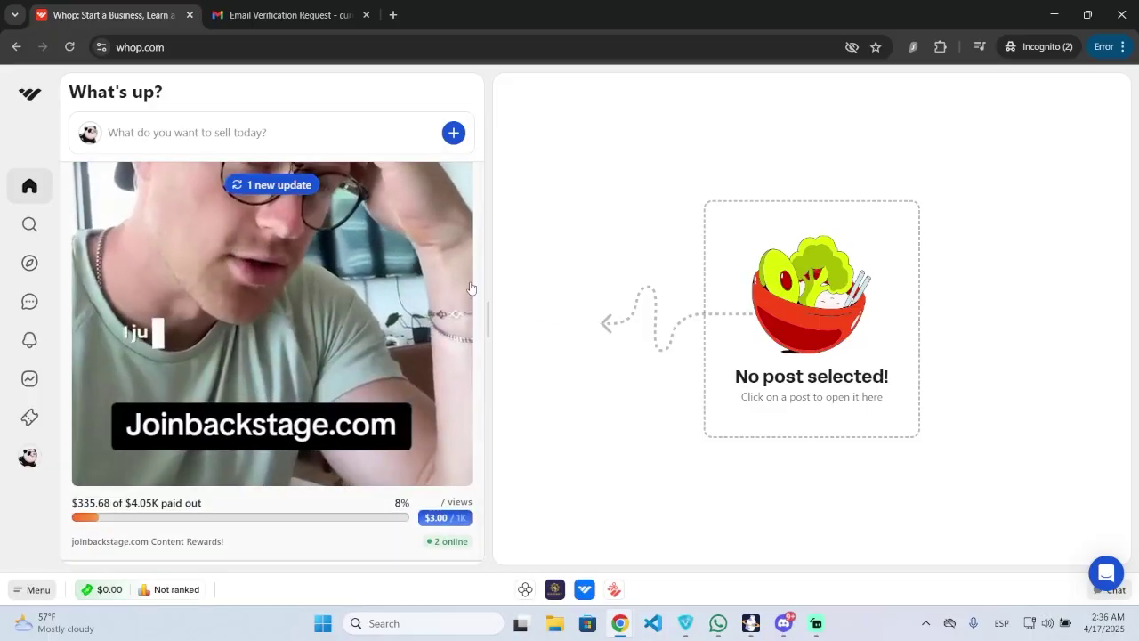
scroll(472, 287, "down", 3)
scroll(463, 307, "down", 2)
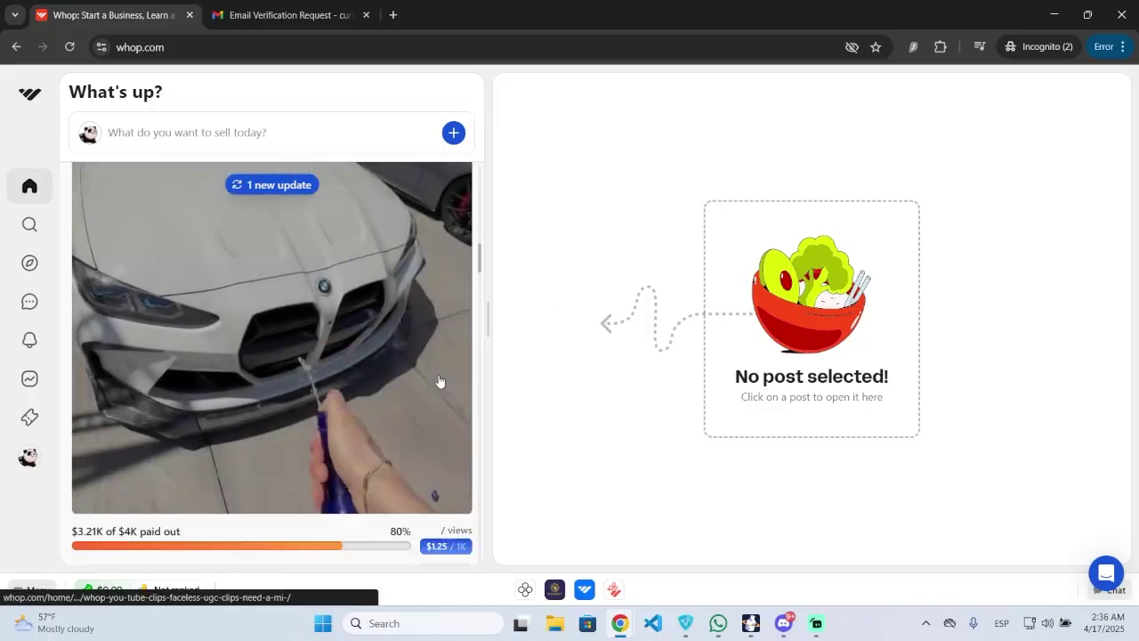
scroll(438, 381, "down", 1)
scroll(401, 401, "down", 3)
scroll(366, 427, "down", 2)
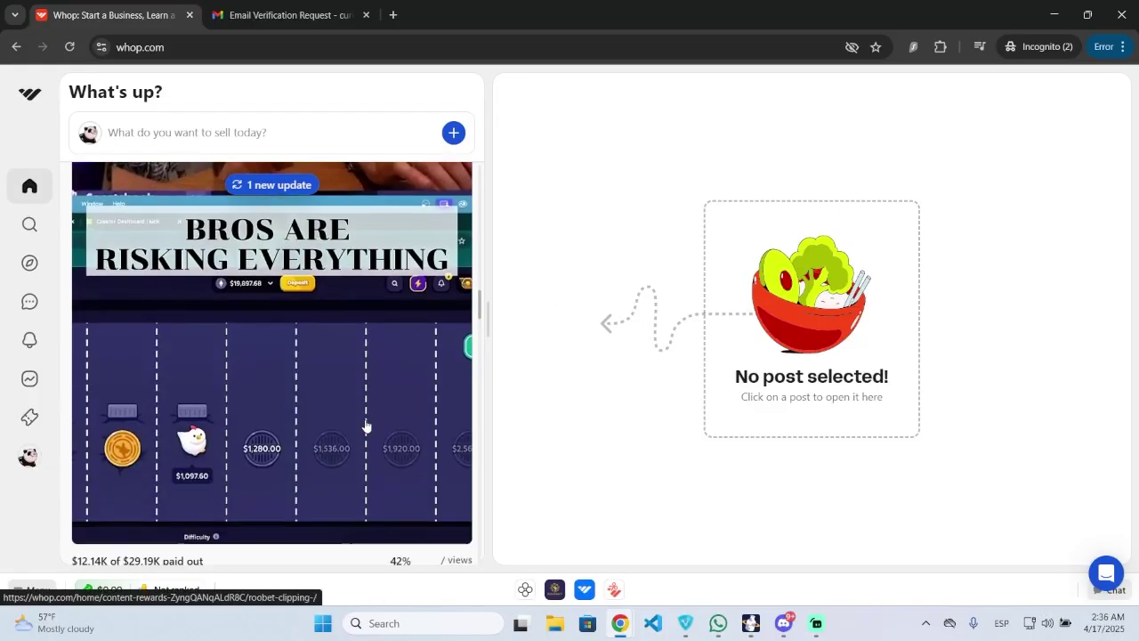
scroll(395, 481, "down", 3)
scroll(301, 479, "down", 2)
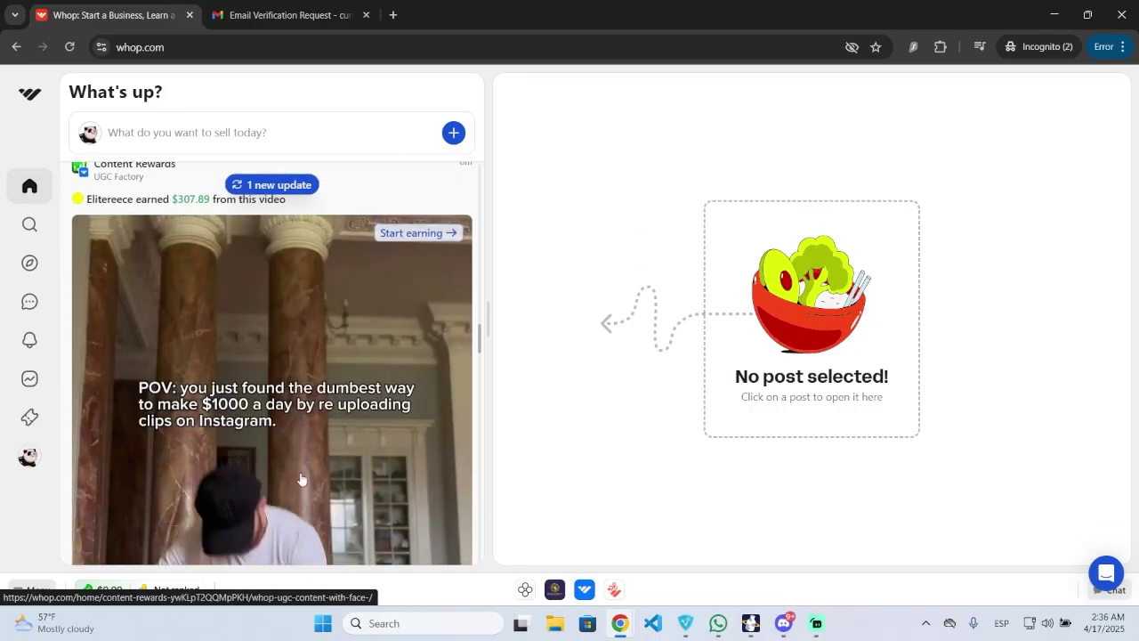
scroll(477, 474, "down", 1)
scroll(477, 473, "down", 4)
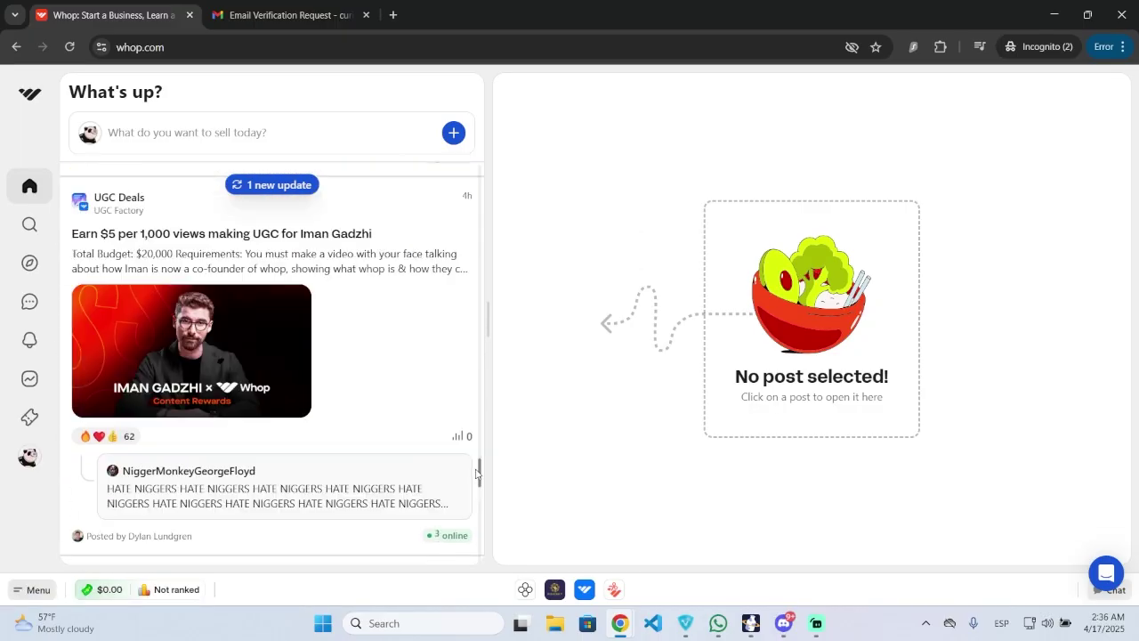
left_click_drag(476, 474, 475, 525)
scroll(377, 389, "up", 2)
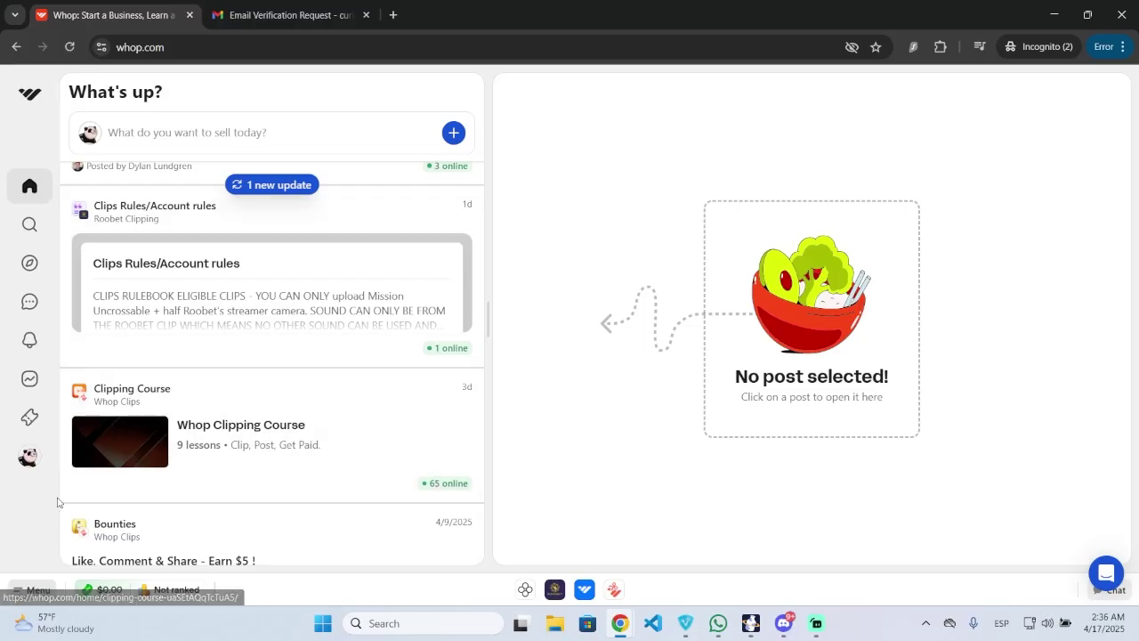
scroll(120, 498, "up", 1)
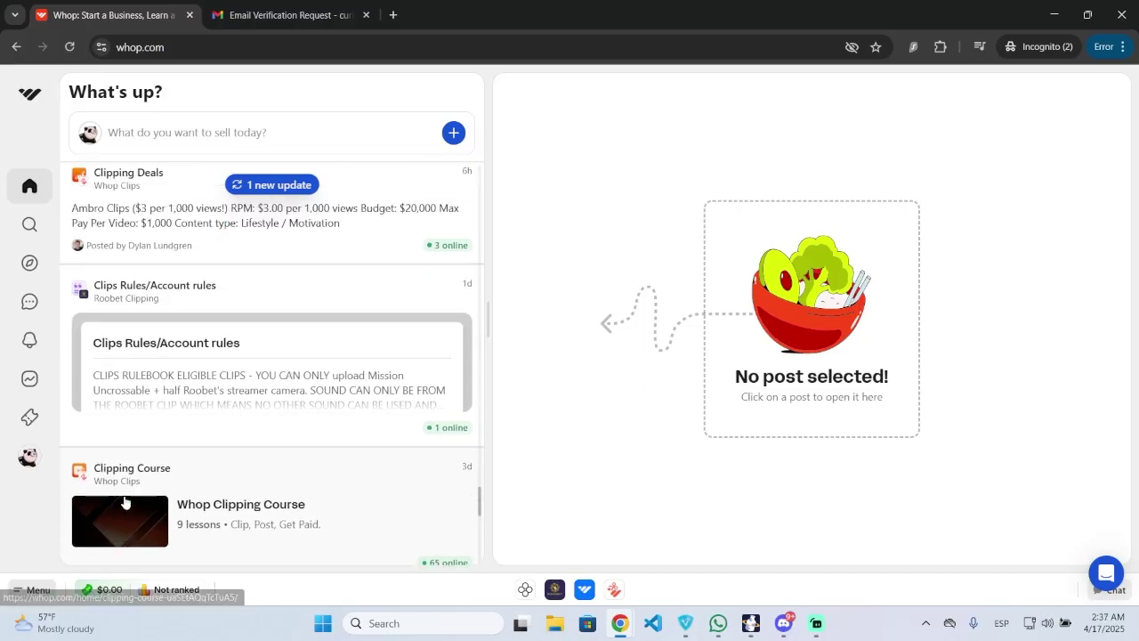
scroll(118, 497, "up", 2)
scroll(118, 496, "up", 2)
scroll(117, 496, "up", 4)
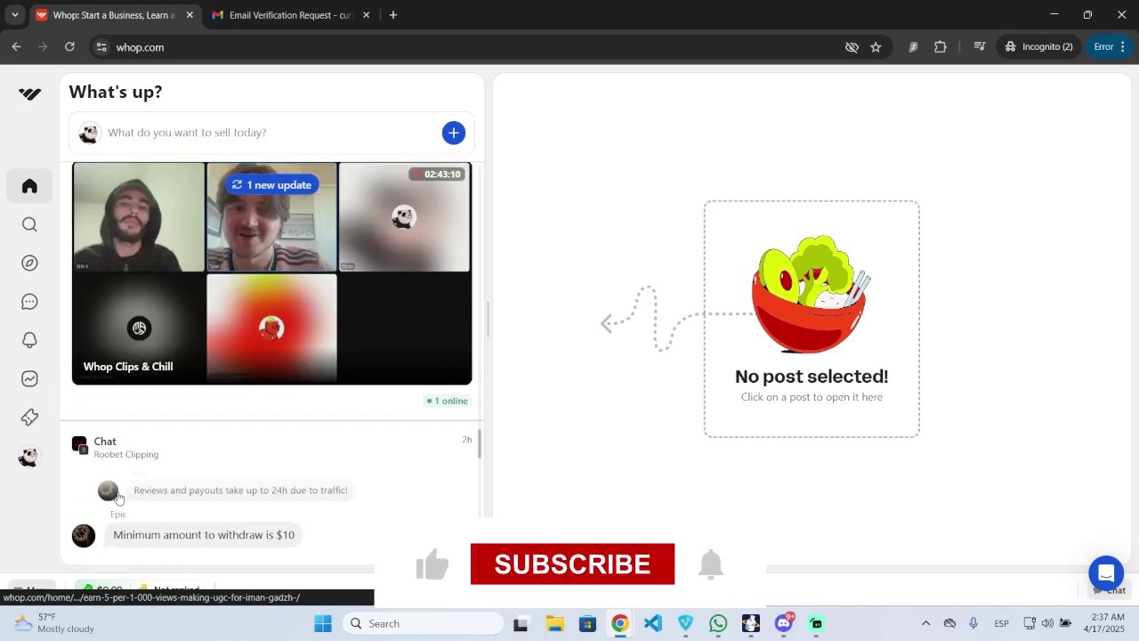
scroll(115, 496, "up", 1)
scroll(113, 495, "up", 2)
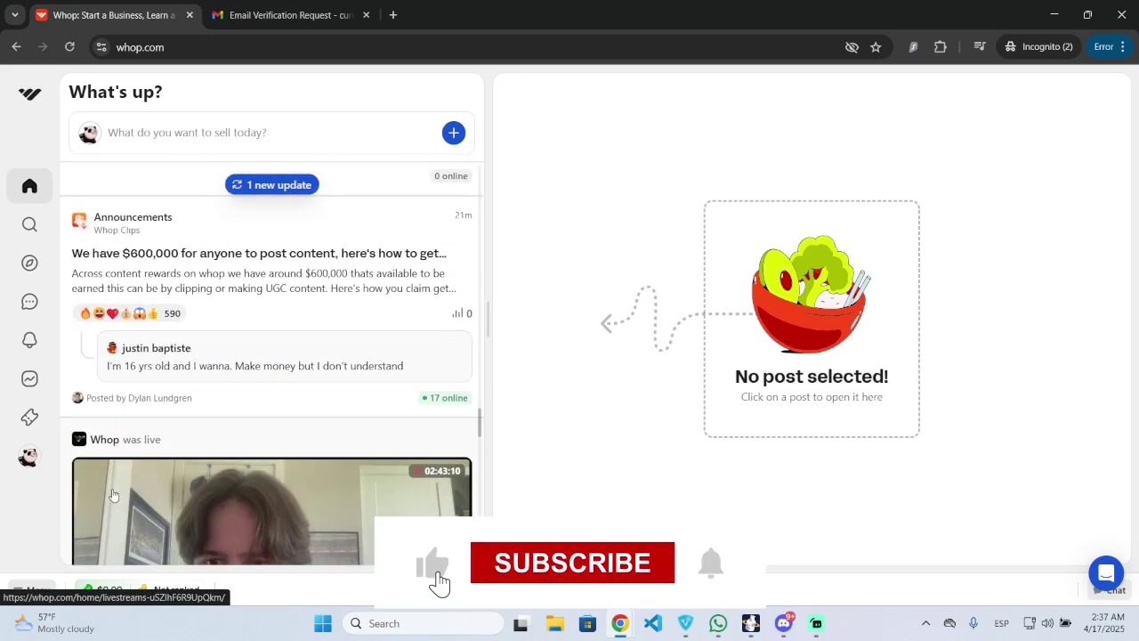
scroll(113, 495, "up", 2)
scroll(112, 492, "up", 1)
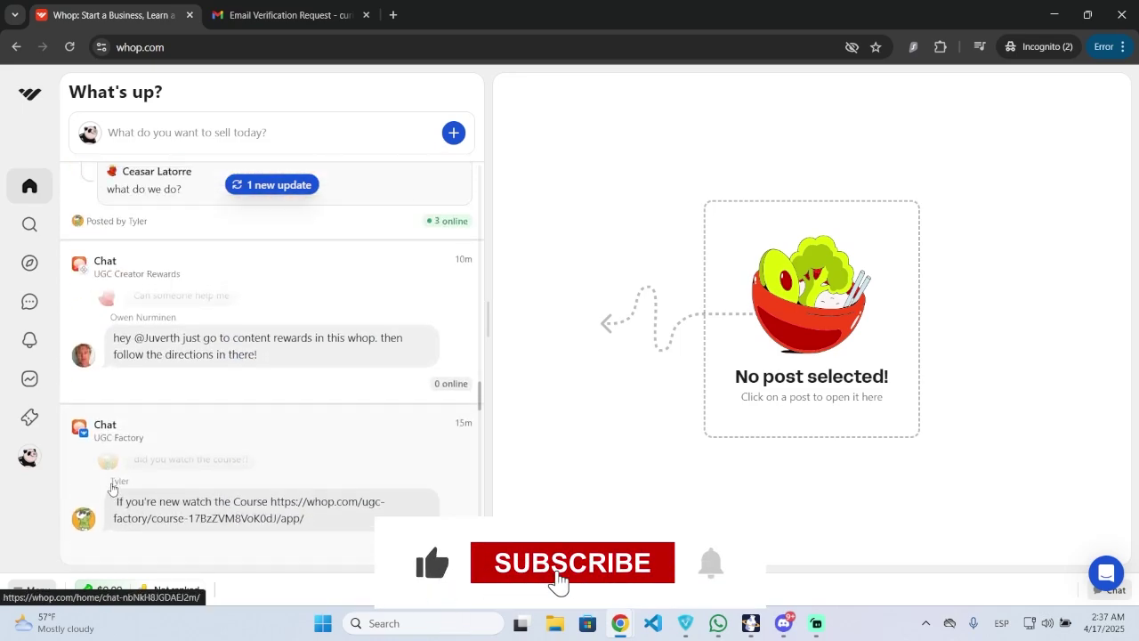